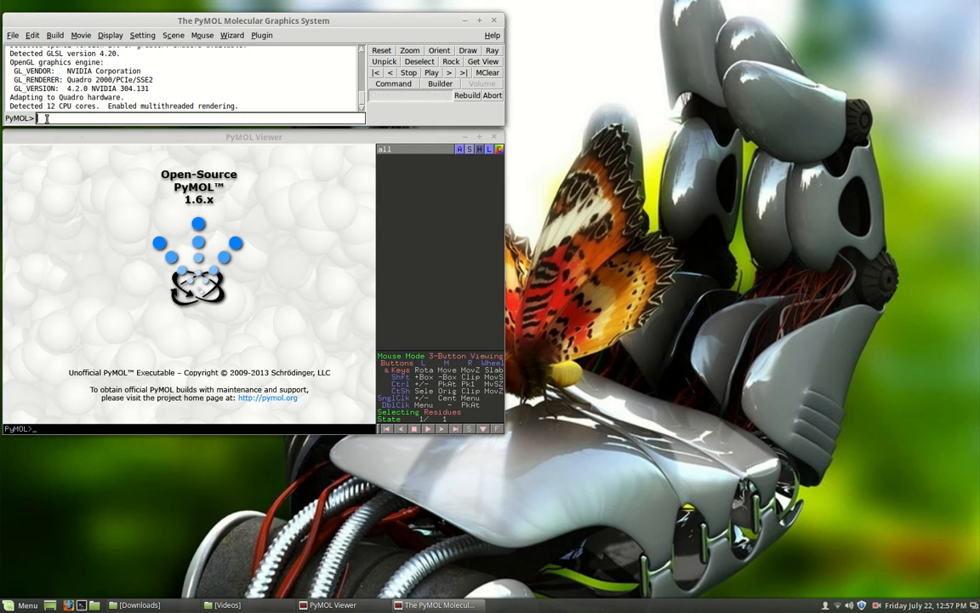
- Fetch the 7ahl structure from the Protein Data Bank
drag(108, 24, 147, 91)
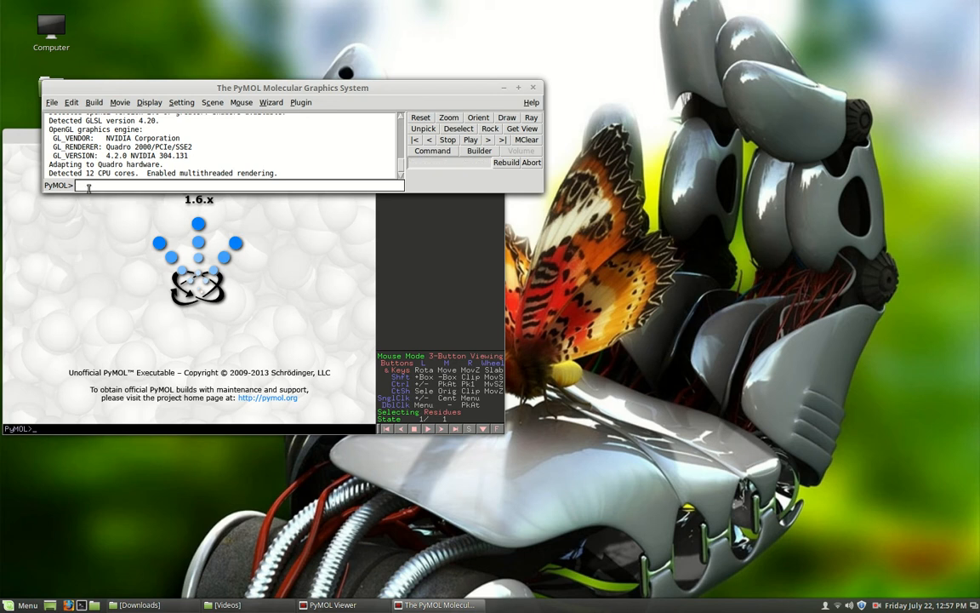
click(88, 186)
text(fetch &ahl)
key(Return)
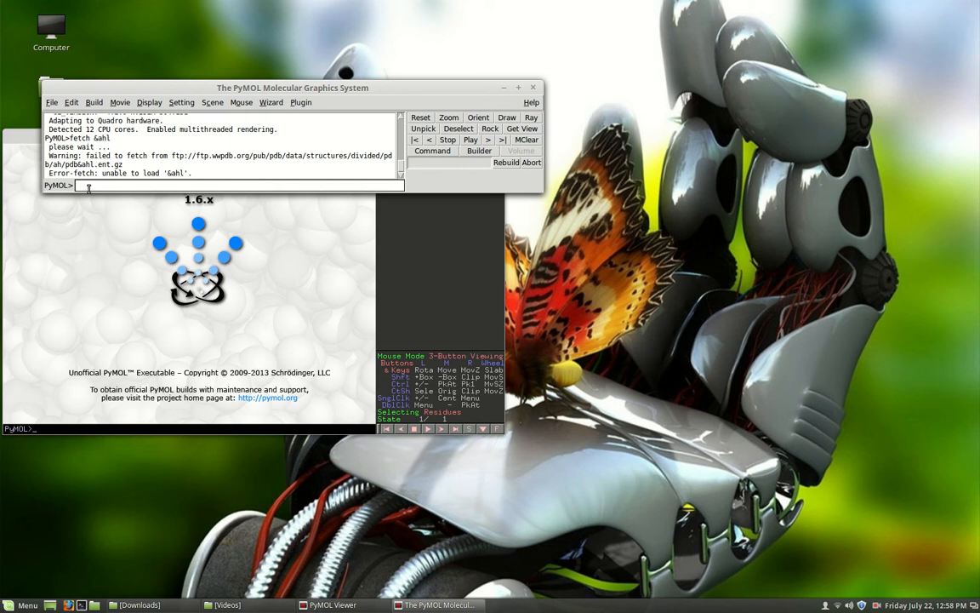
text(fetch 7ahl)
key(Return)
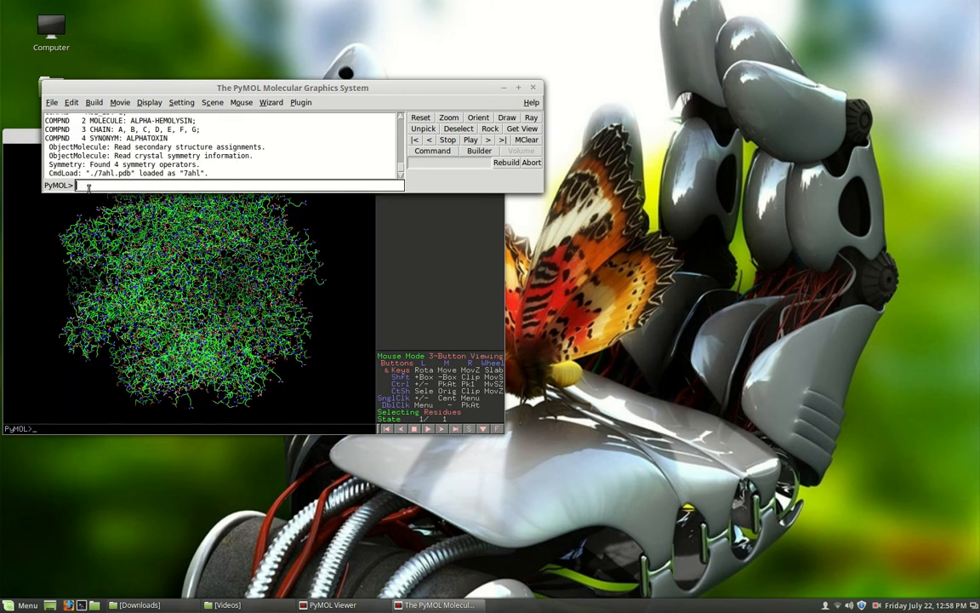
- Bring the PyMOL Viewer window in front of the command window and maximize it
drag(24, 138, 201, 119)
drag(380, 120, 376, 108)
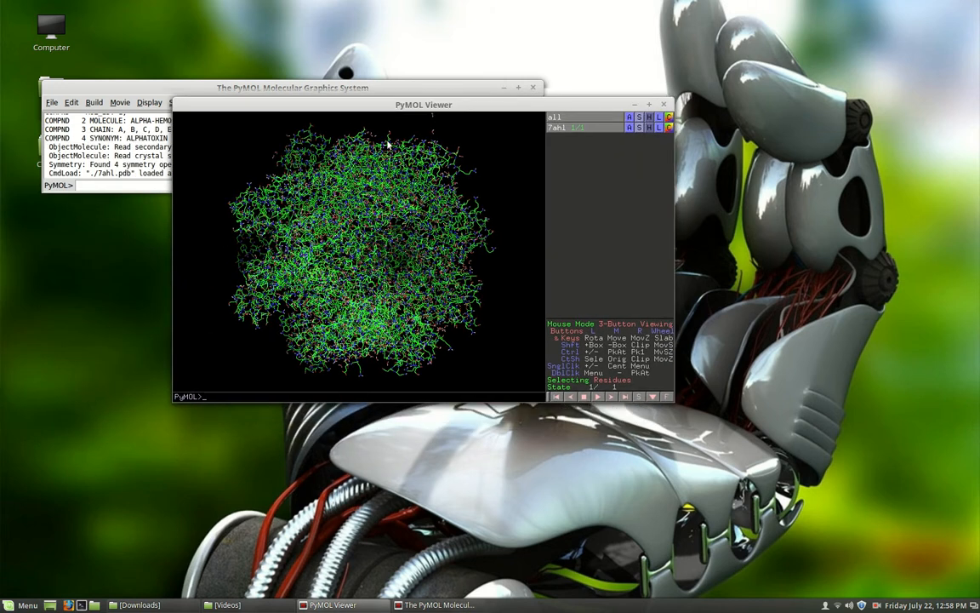
double_click(586, 101)
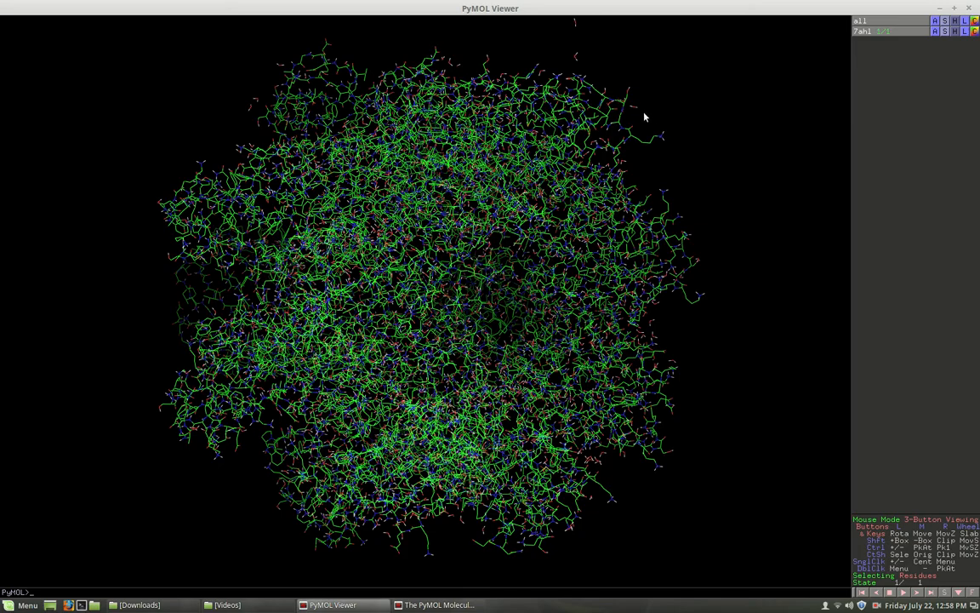
- Rotate the 7ahl structure to look straight down its central pore and examine the pore opening close up
drag(624, 168, 499, 212)
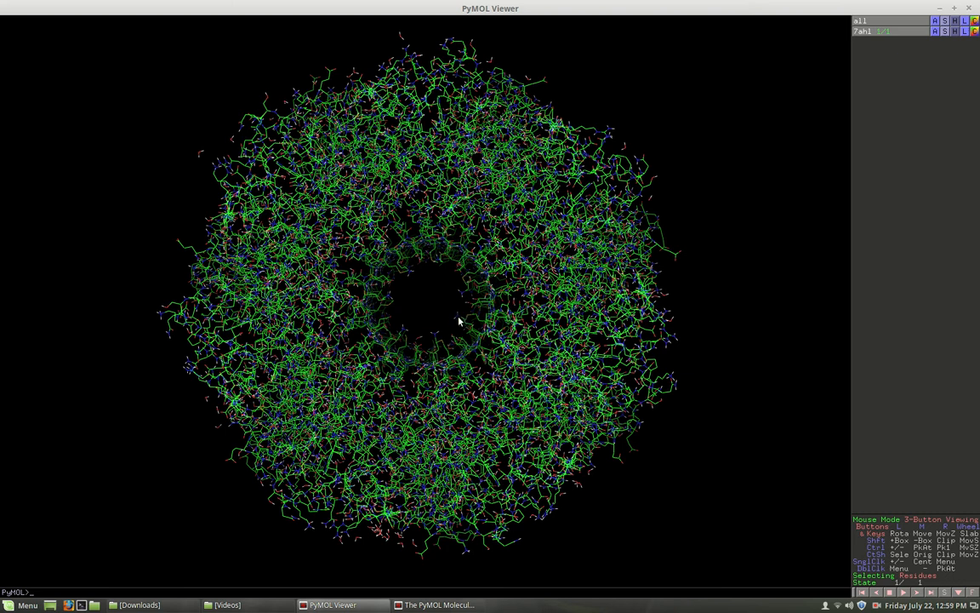
right_drag(459, 318, 499, 466)
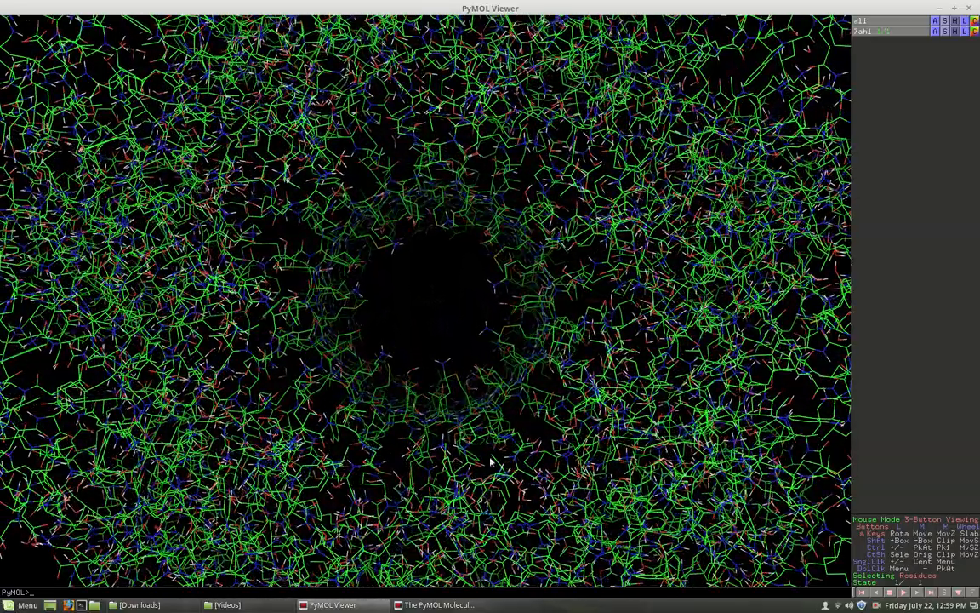
right_drag(472, 357, 534, 493)
right_drag(543, 313, 575, 459)
right_drag(577, 386, 595, 453)
right_drag(574, 387, 575, 407)
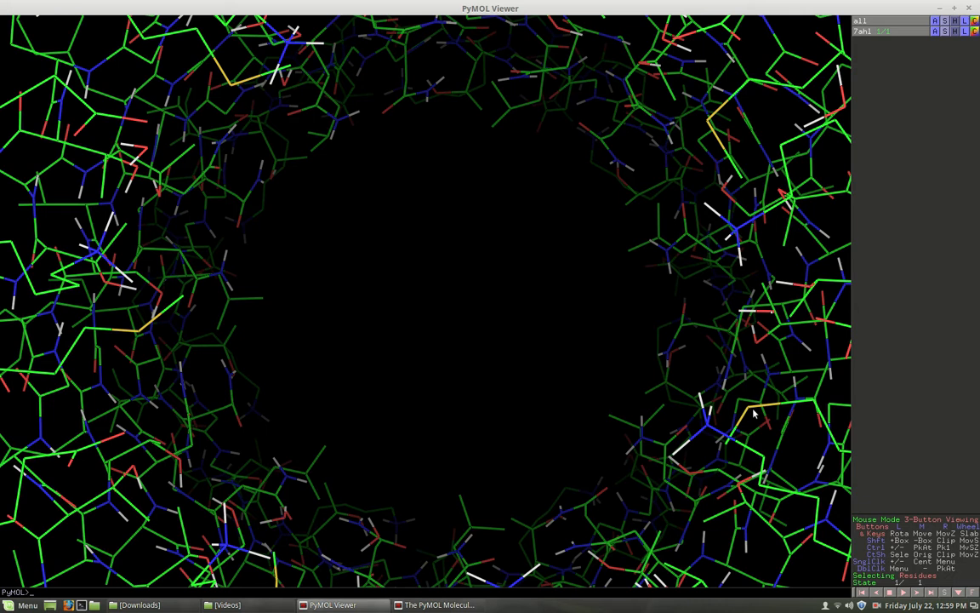
drag(752, 414, 783, 349)
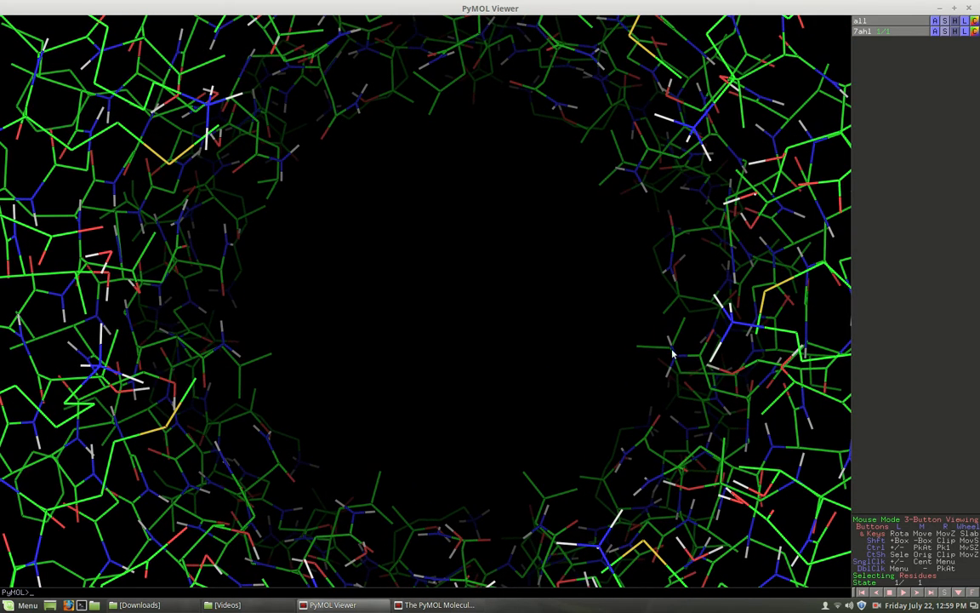
- Examine the residues in the pore wall close up, centring on a nitrogen atom bonded to three hydrogens
drag(696, 343, 546, 311)
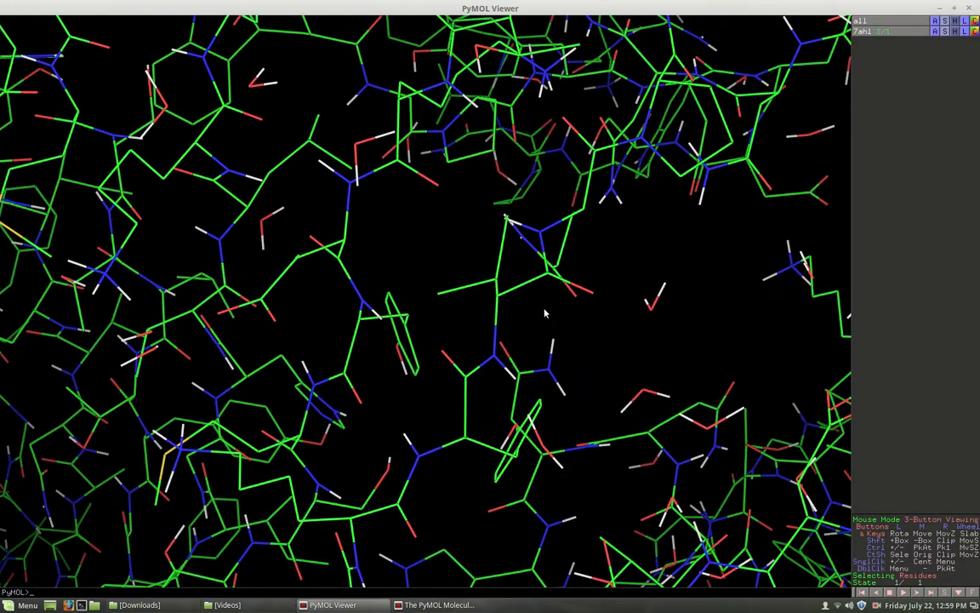
drag(310, 394, 604, 352)
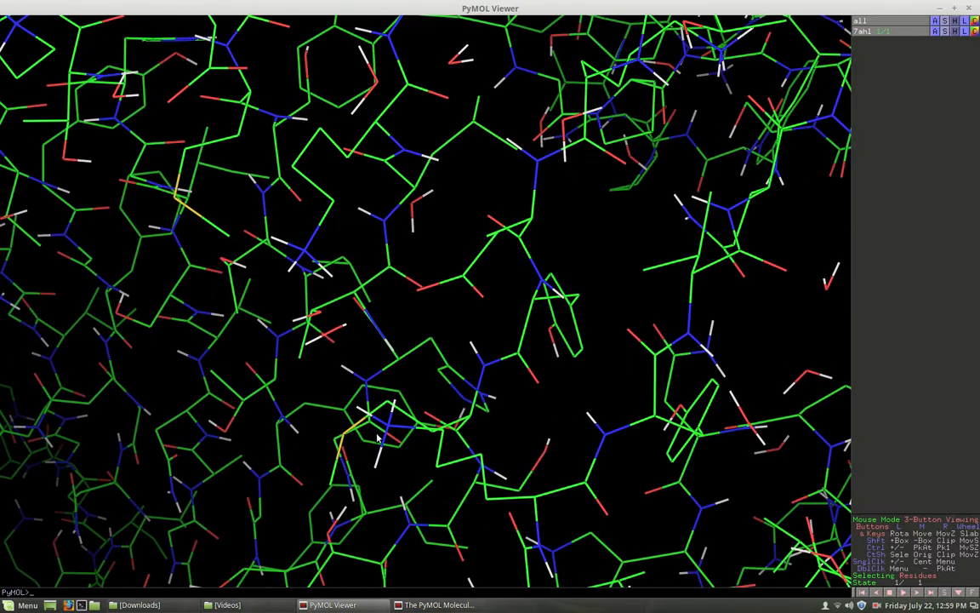
right_drag(524, 415, 523, 460)
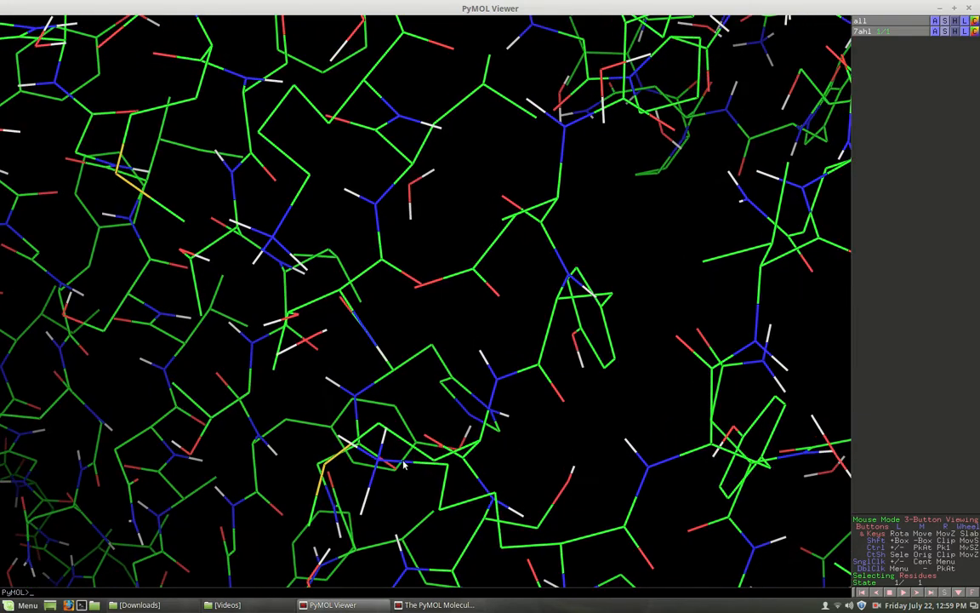
middle_drag(399, 457, 566, 218)
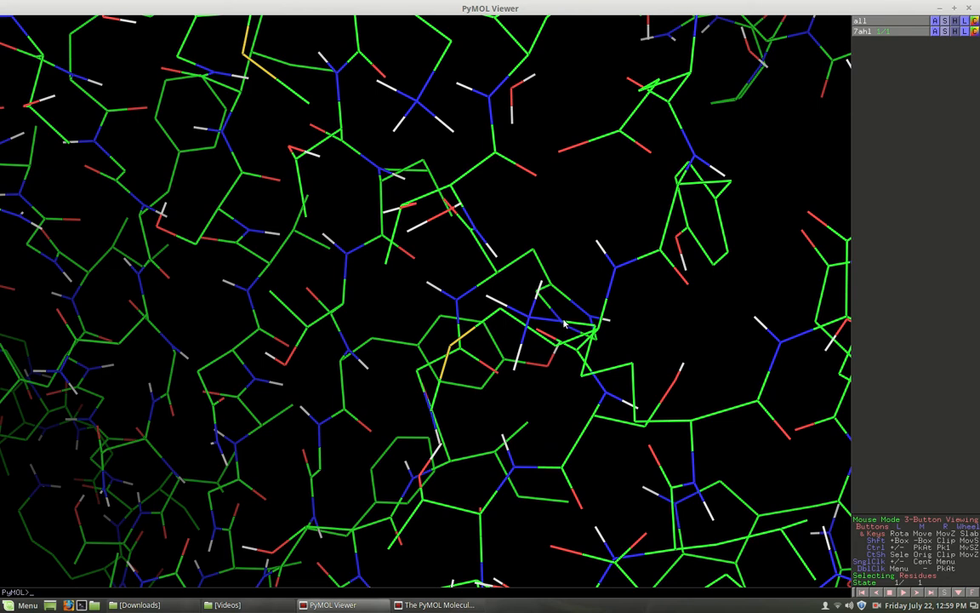
drag(555, 341, 569, 307)
middle_drag(529, 364, 492, 243)
mouse_move(472, 367)
mouse_down()
mouse_move(485, 360)
mouse_move(468, 360)
mouse_up()
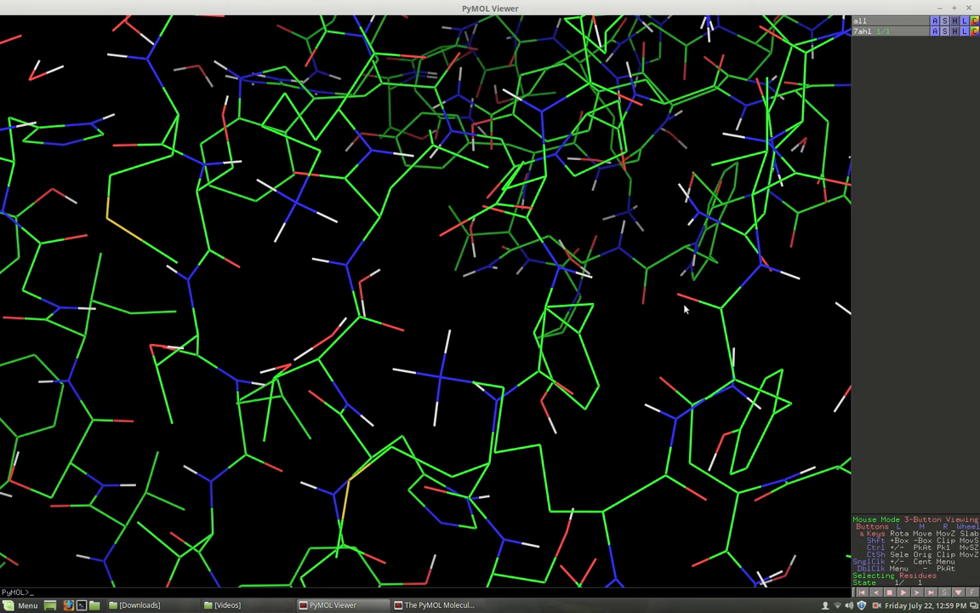
mouse_move(523, 359)
mouse_down()
mouse_move(518, 336)
mouse_move(523, 366)
mouse_up()
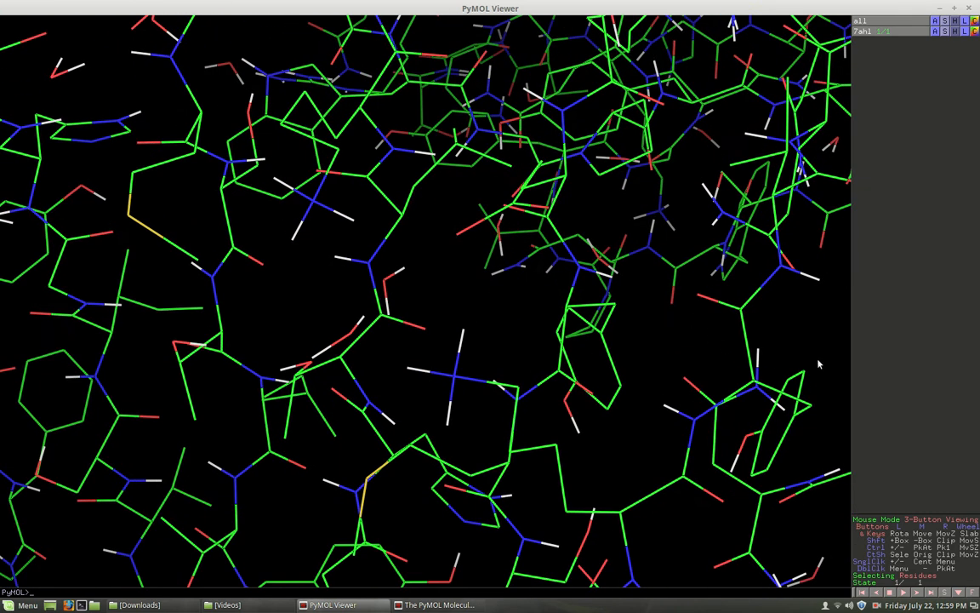
- Start the Measurement wizard and maximize the viewer window again
click(954, 10)
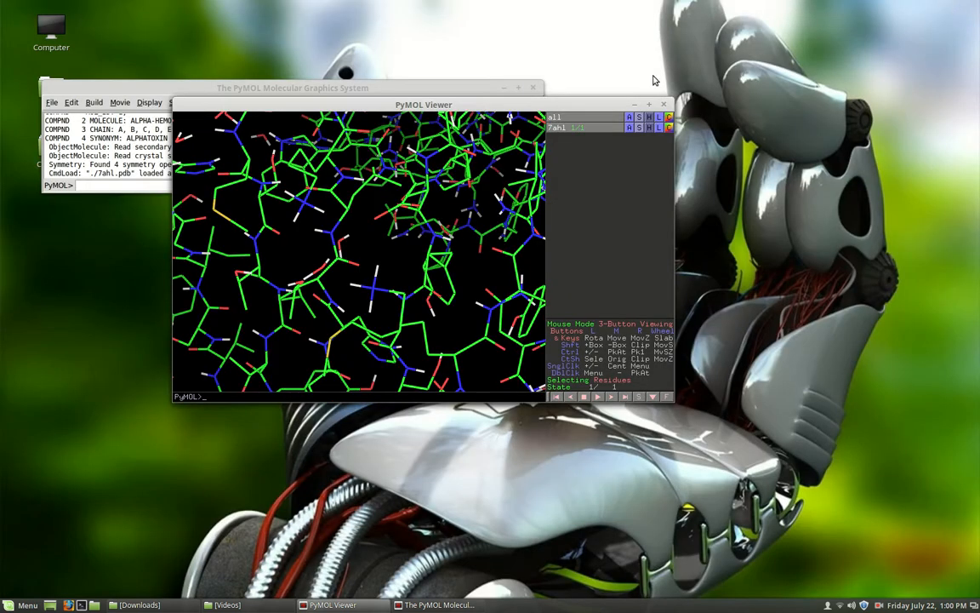
click(466, 87)
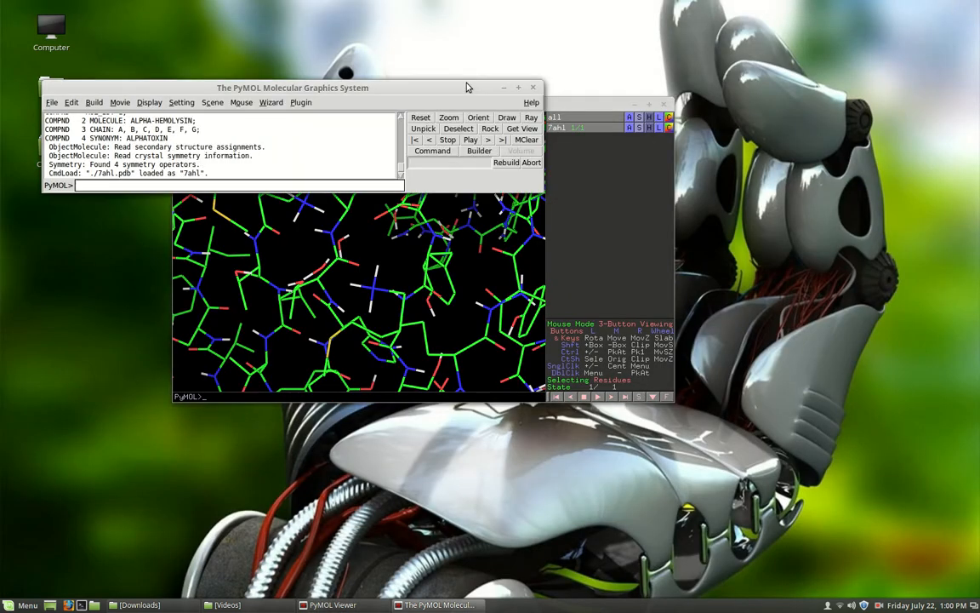
drag(466, 87, 490, 58)
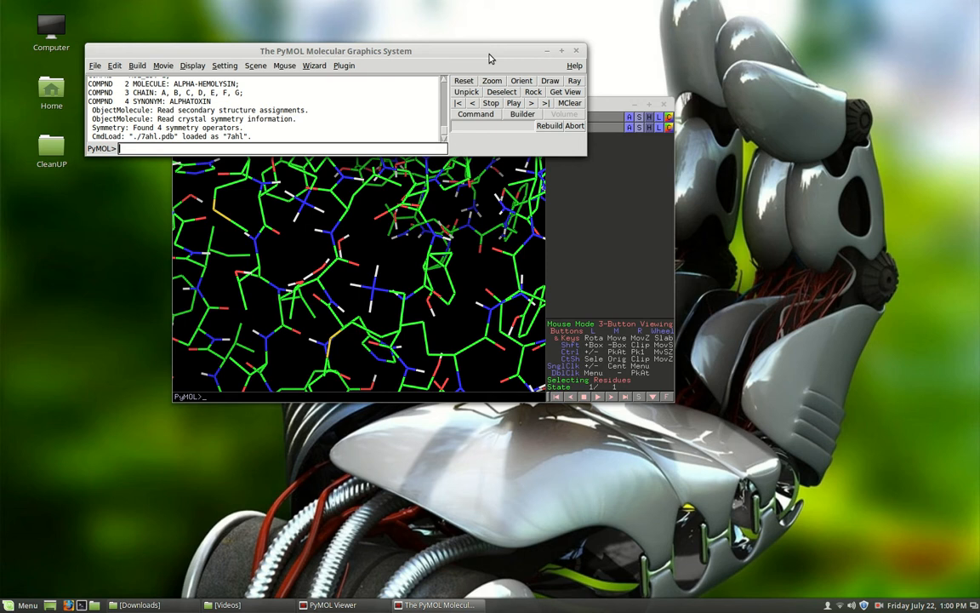
click(316, 66)
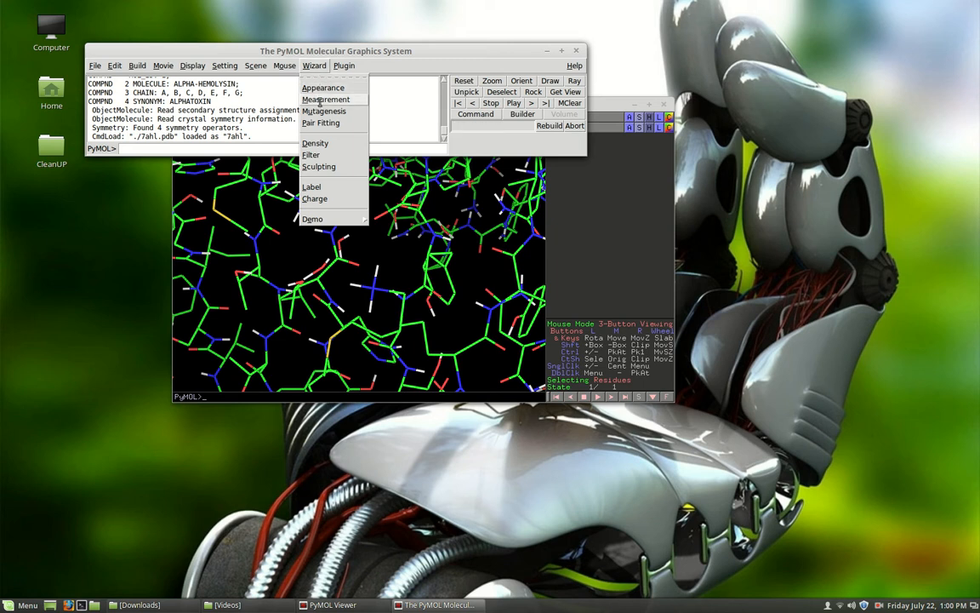
click(320, 100)
click(621, 106)
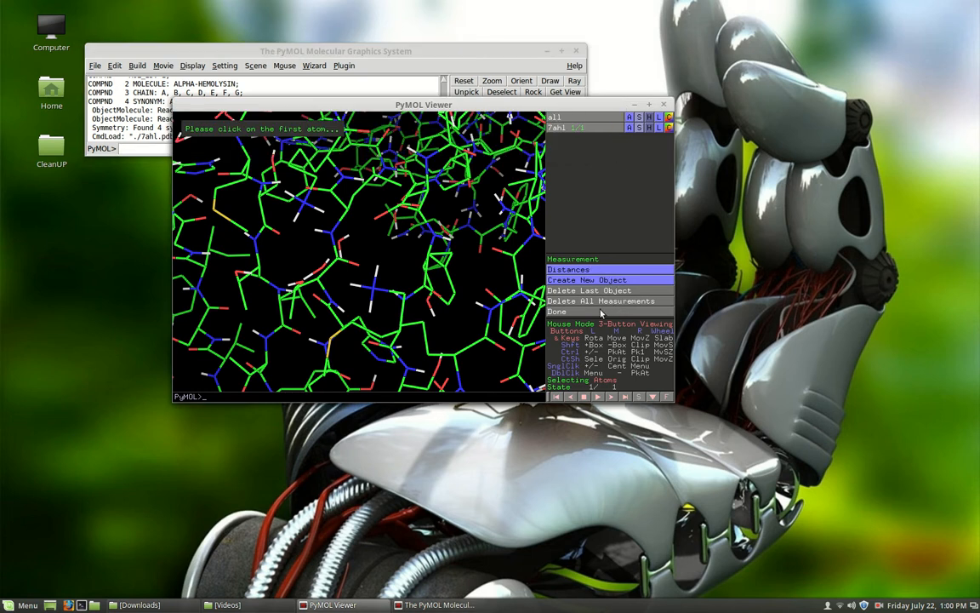
click(649, 104)
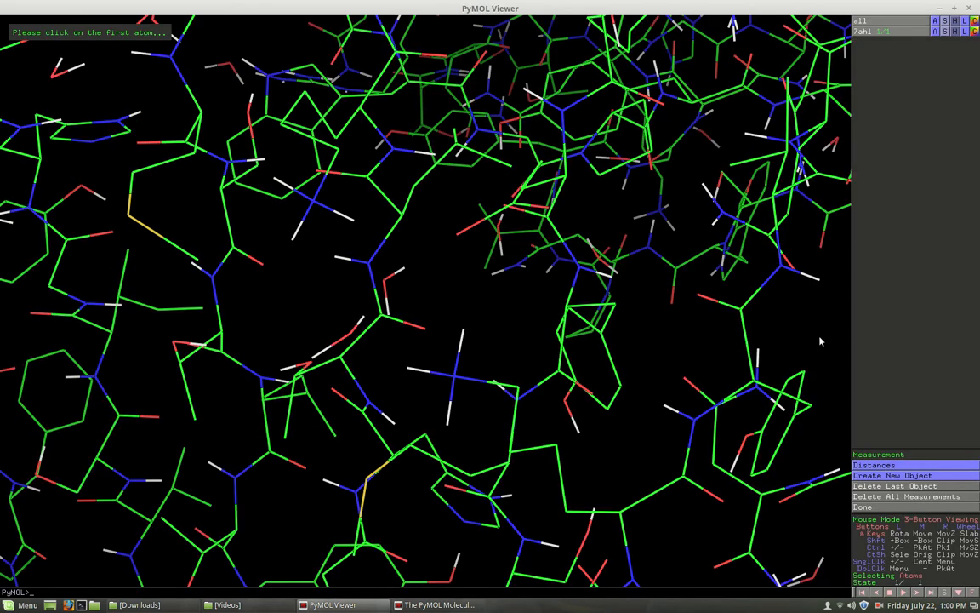
- In Distances mode, measure from the central amine group's outermost hydrogen to each of its other two hydrogens
click(884, 467)
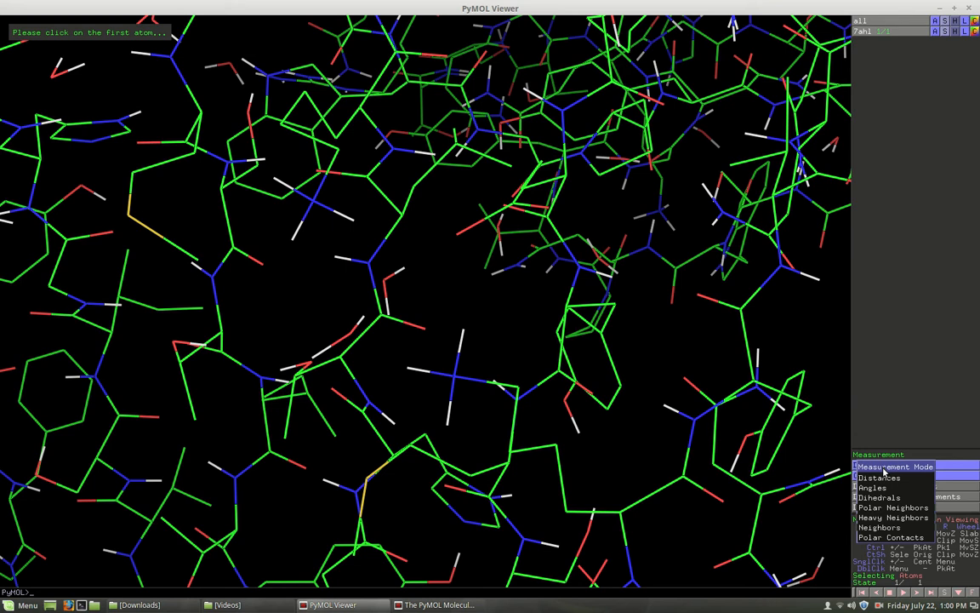
click(951, 469)
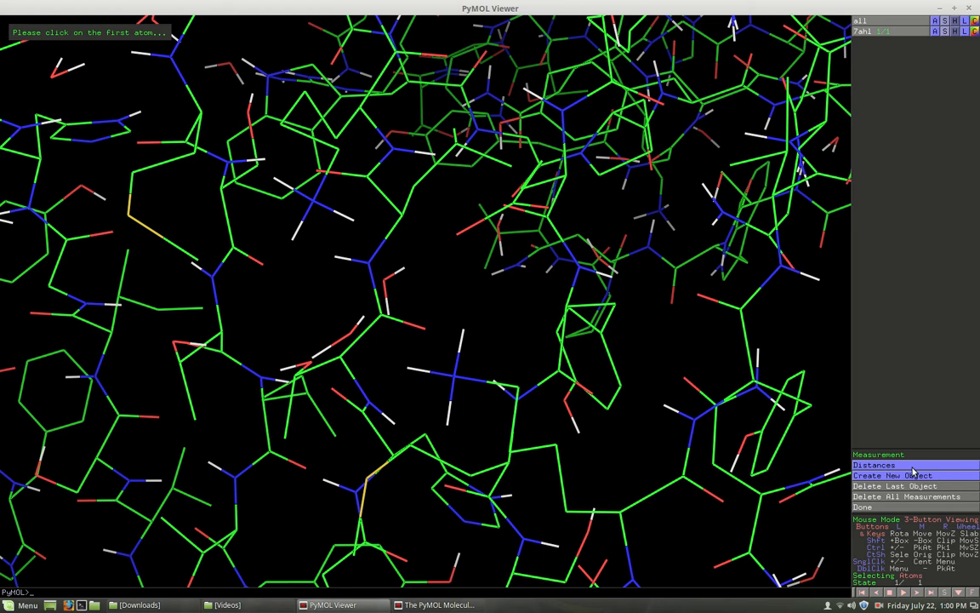
click(407, 369)
click(463, 336)
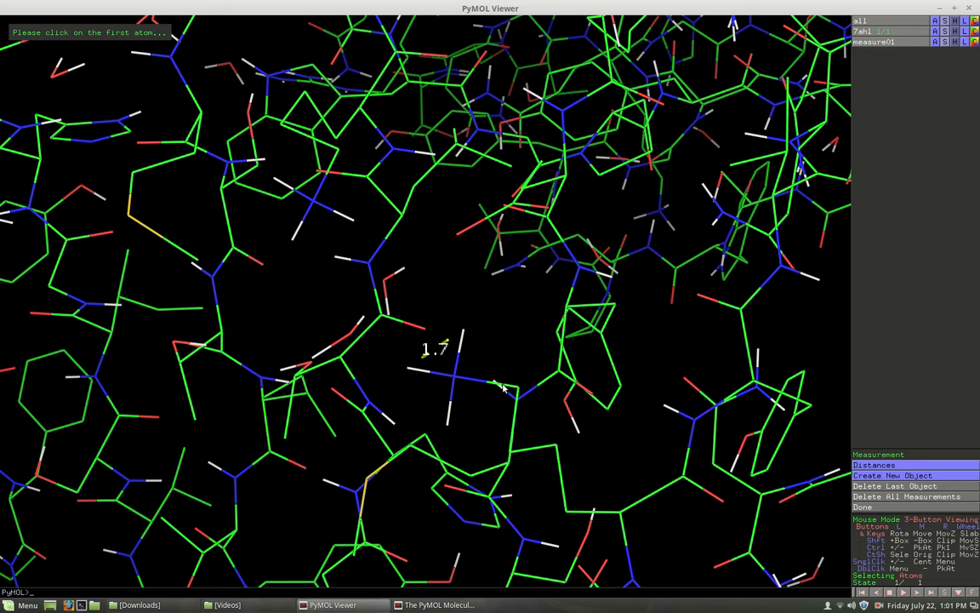
click(448, 425)
click(409, 372)
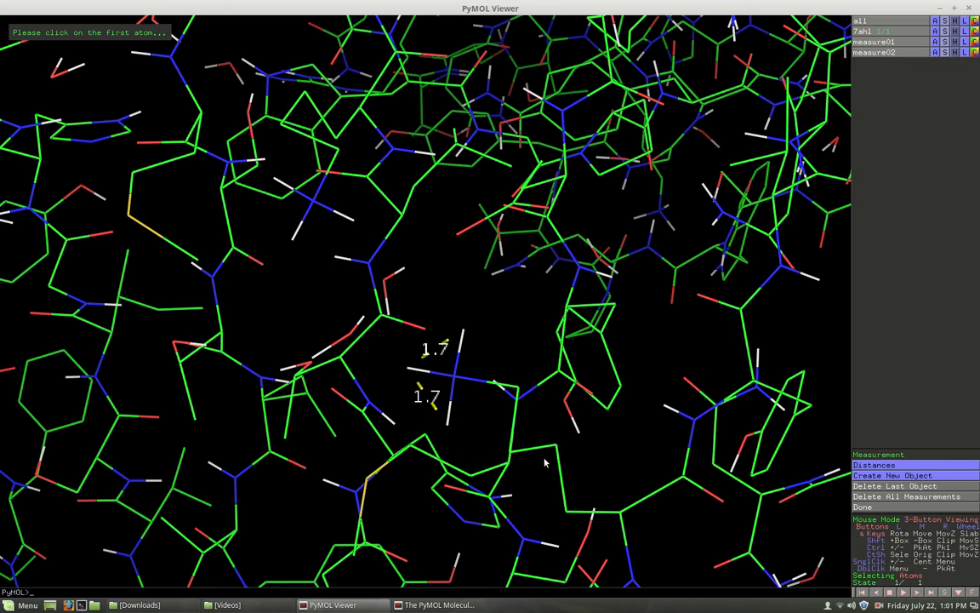
- Switch the measurement mode to Angles, measure two H–N–H angles on the central amine group, and delete all measurements
click(906, 469)
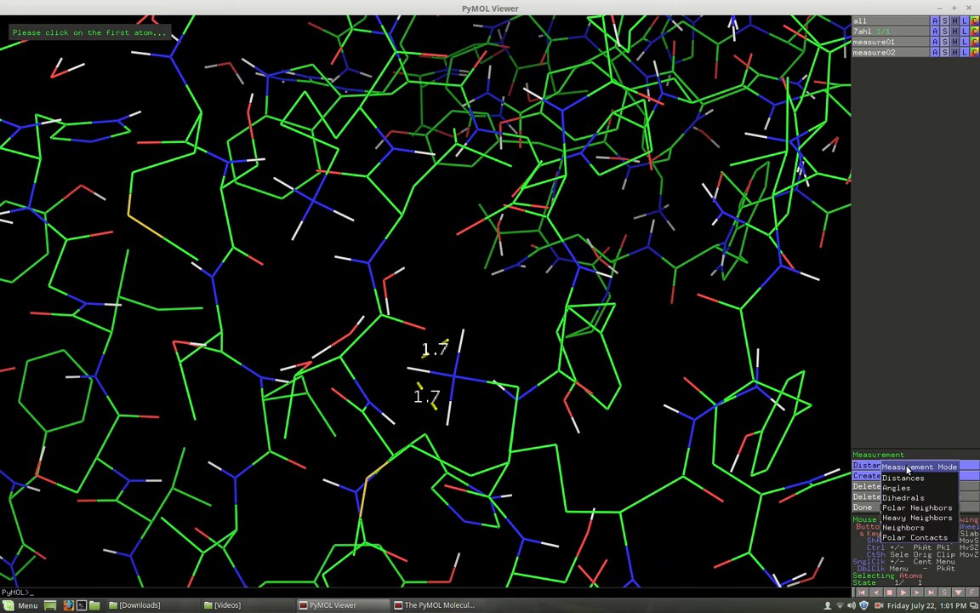
click(909, 490)
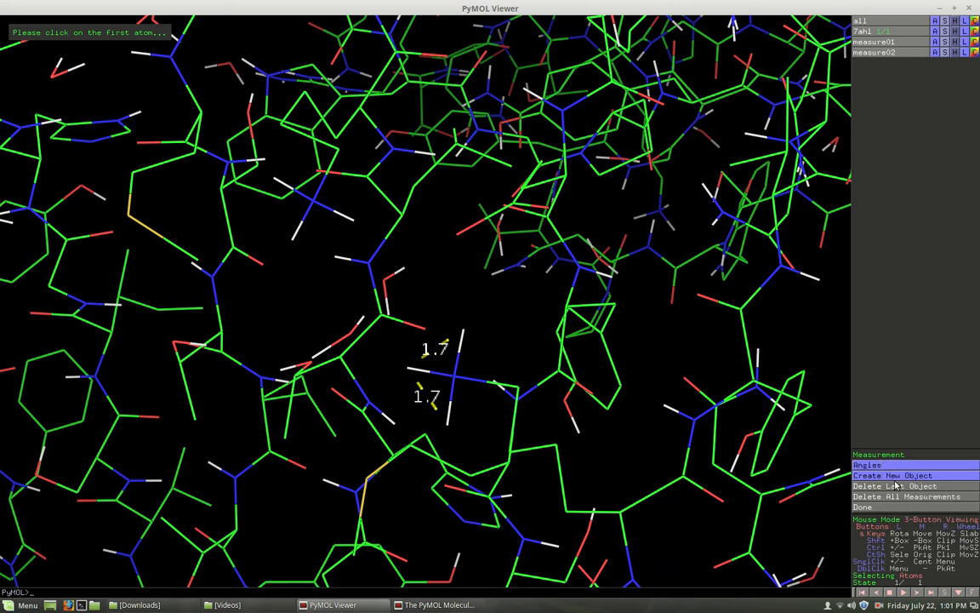
click(463, 331)
click(454, 376)
click(409, 371)
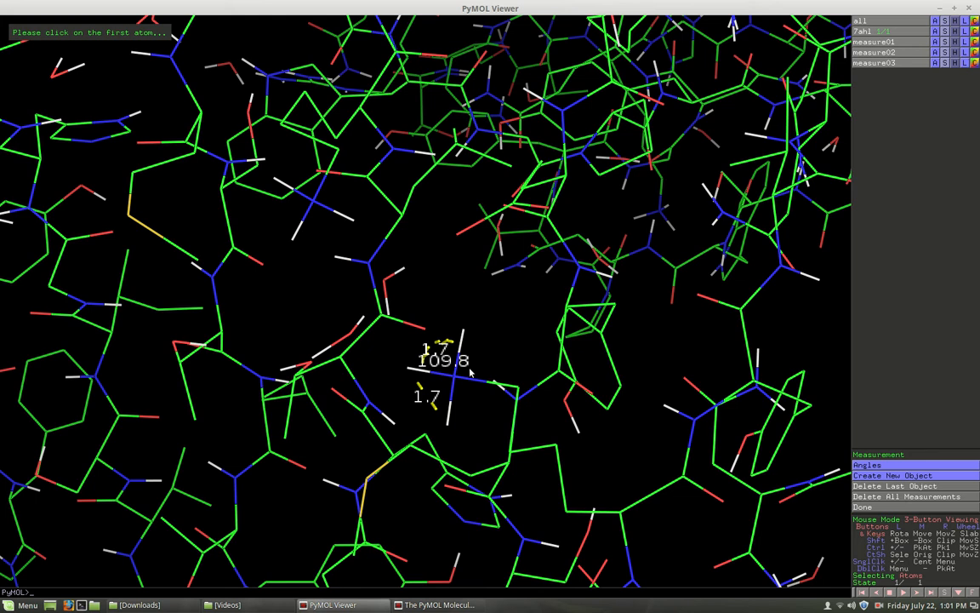
click(408, 369)
click(455, 379)
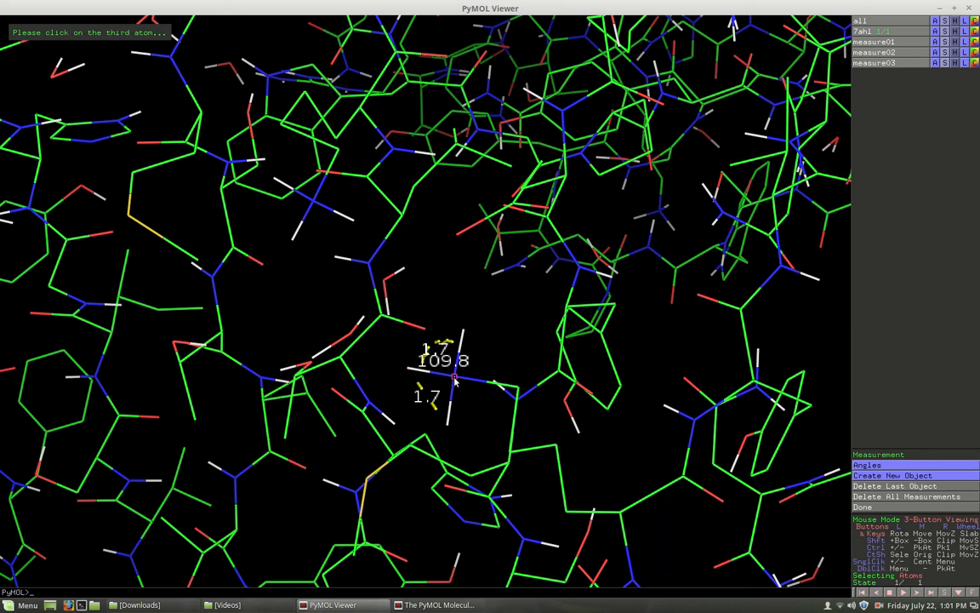
click(449, 430)
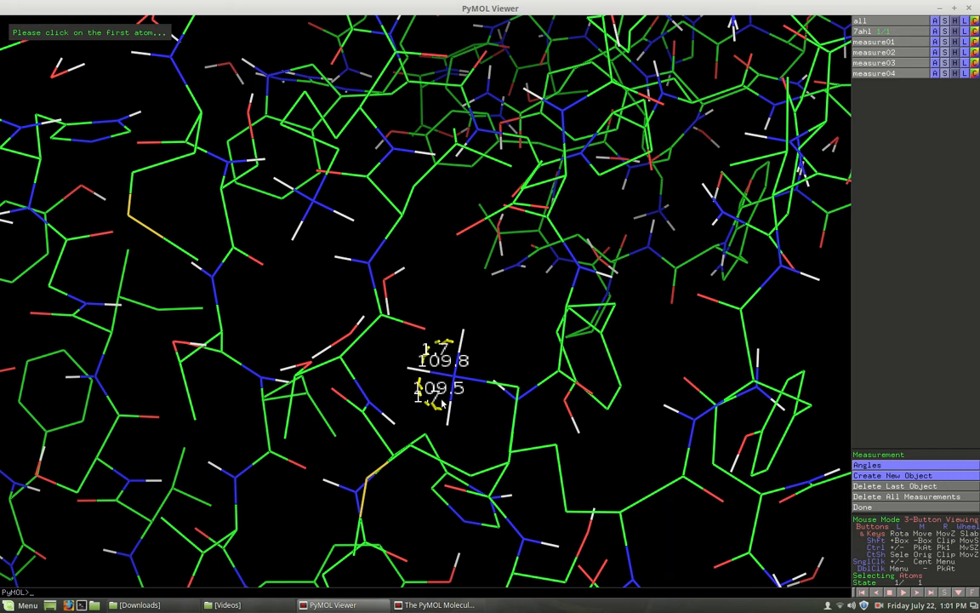
click(887, 500)
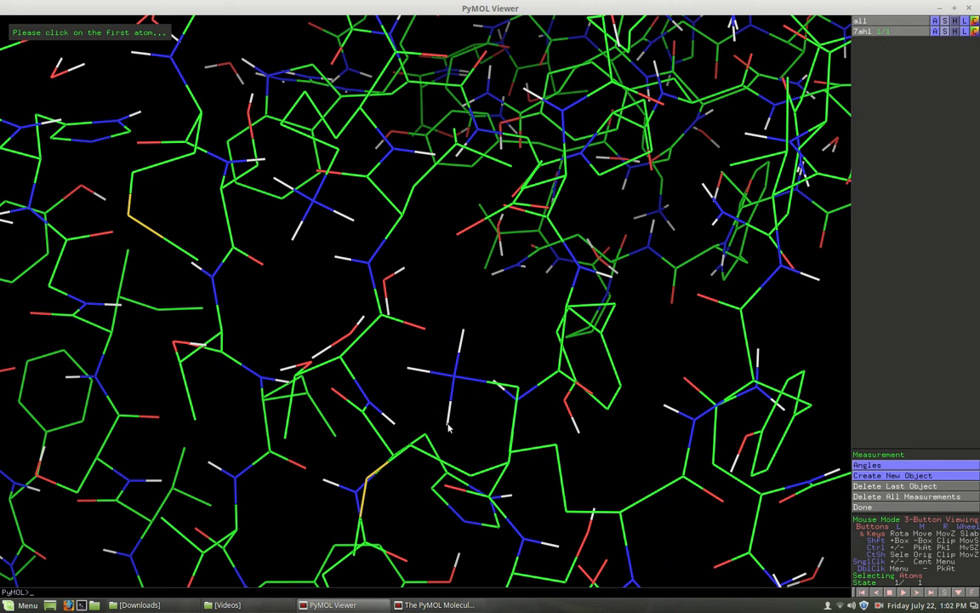
- Measure the angle between two amine hydrogens with the adjacent carbon as vertex, and delete the measurement
click(463, 334)
click(518, 387)
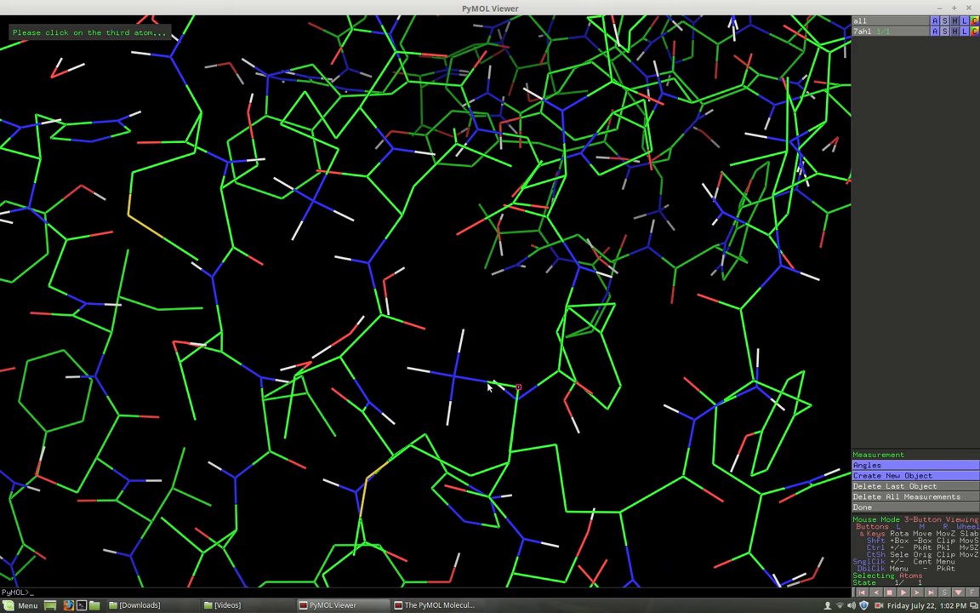
click(448, 424)
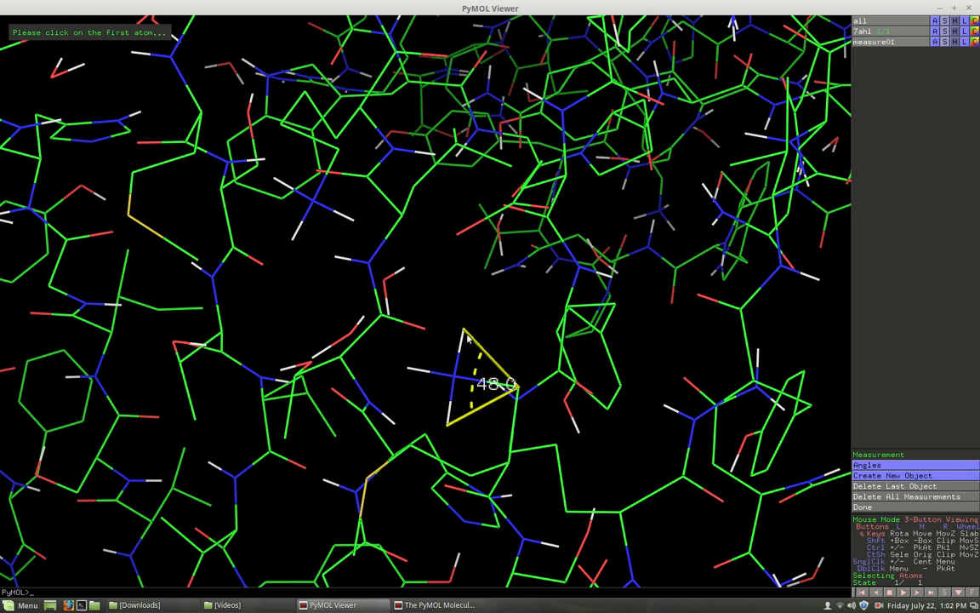
click(900, 502)
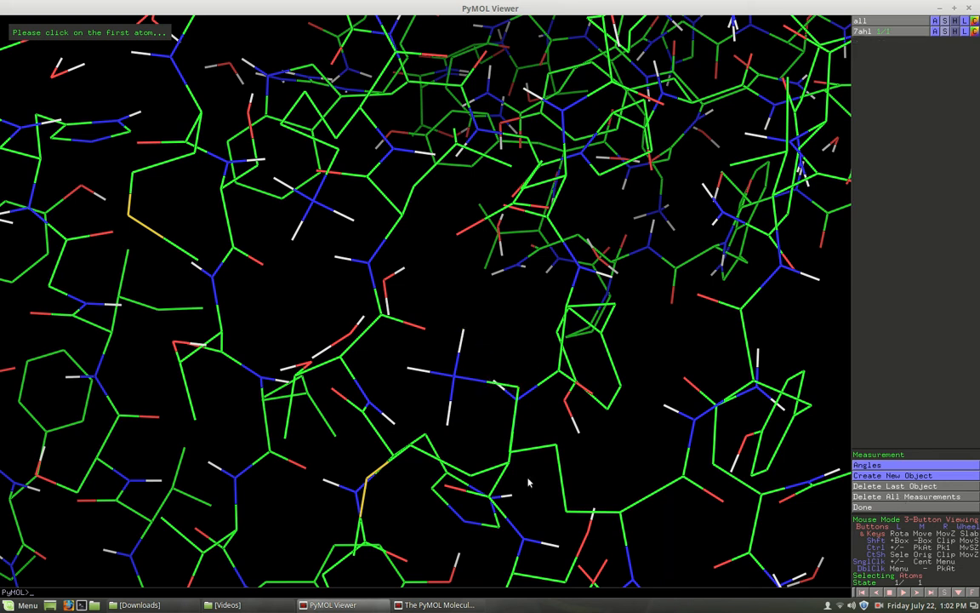
- Measure the H–N–C angle from the amine group's upper hydrogen through the nitrogen to the adjacent carbon, and delete all measurements
click(463, 333)
click(455, 379)
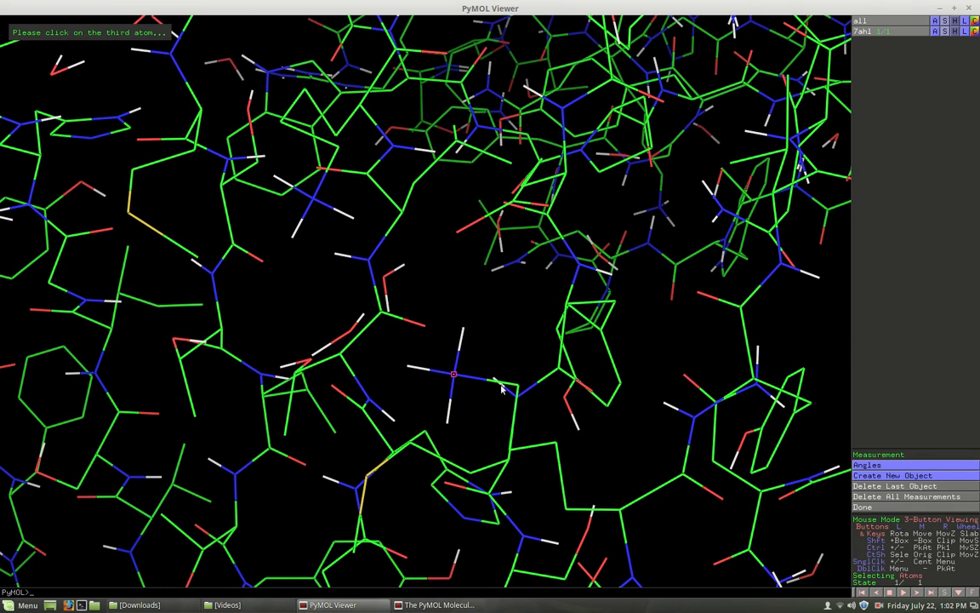
click(488, 382)
click(462, 333)
click(453, 375)
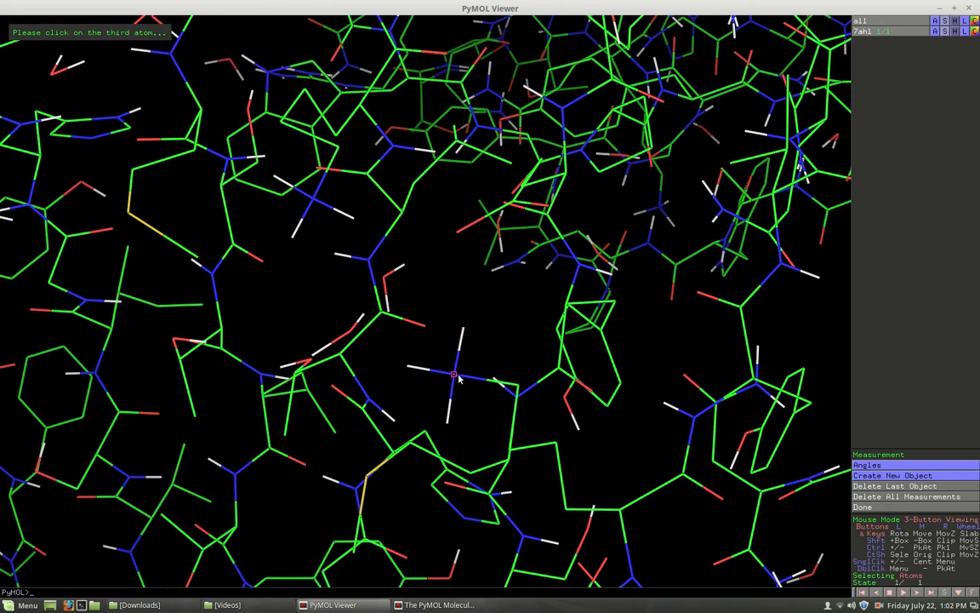
click(517, 388)
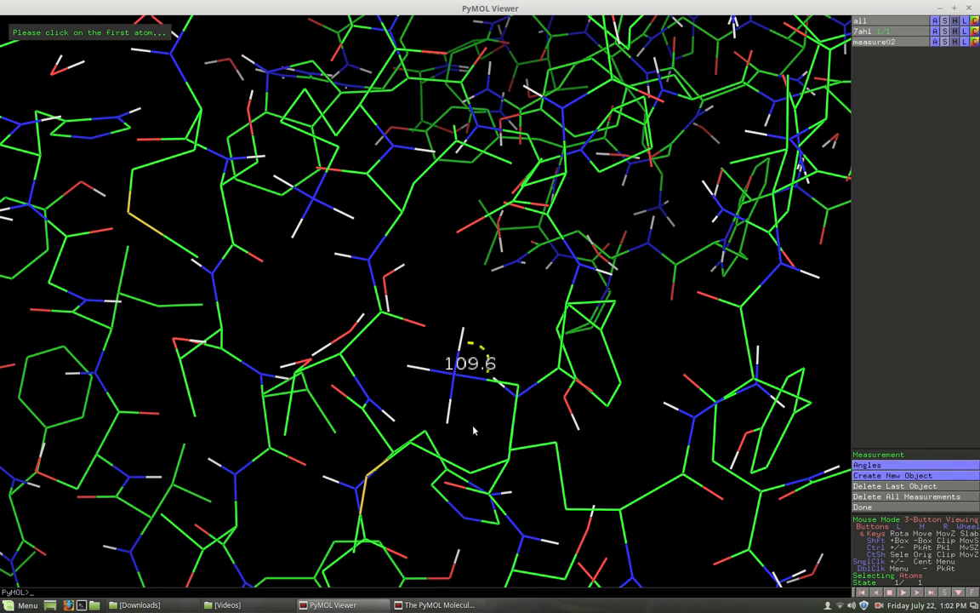
click(901, 502)
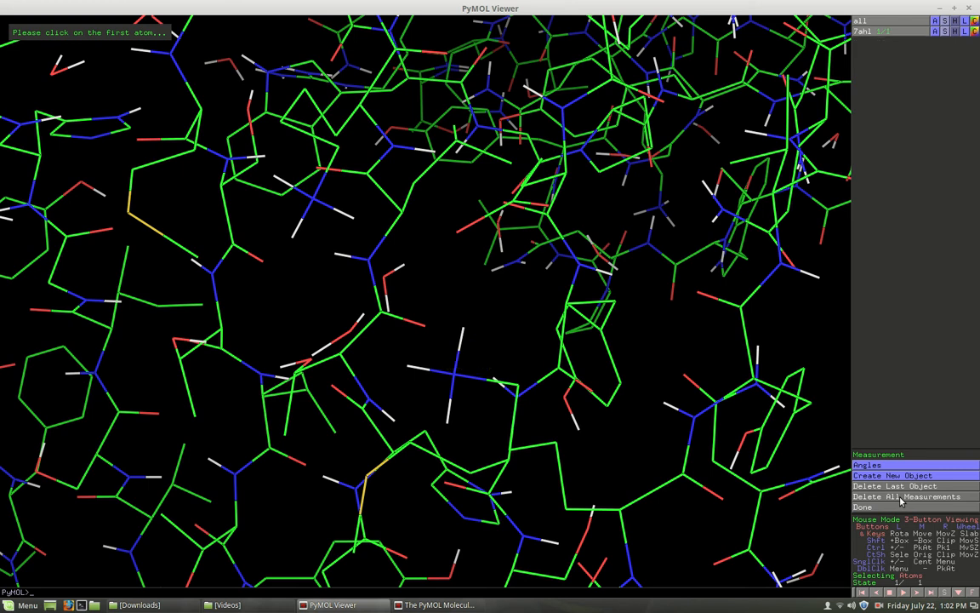
- Measure the H–N–C angle from the amine group's lower hydrogen through the nitrogen to the adjacent carbon, and delete all measurements
click(448, 424)
click(454, 376)
click(516, 389)
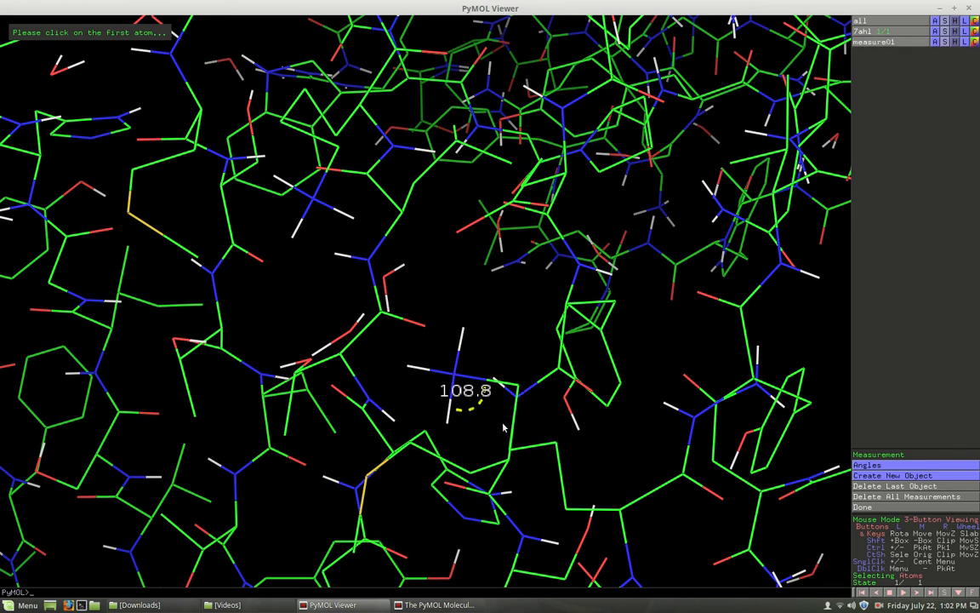
drag(523, 376, 559, 391)
drag(118, 279, 169, 343)
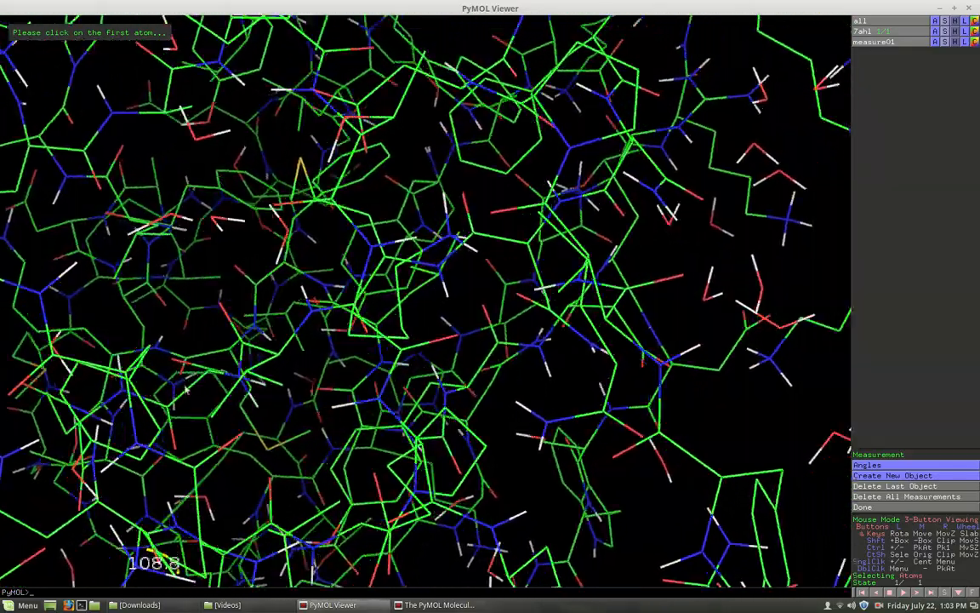
drag(214, 481, 193, 481)
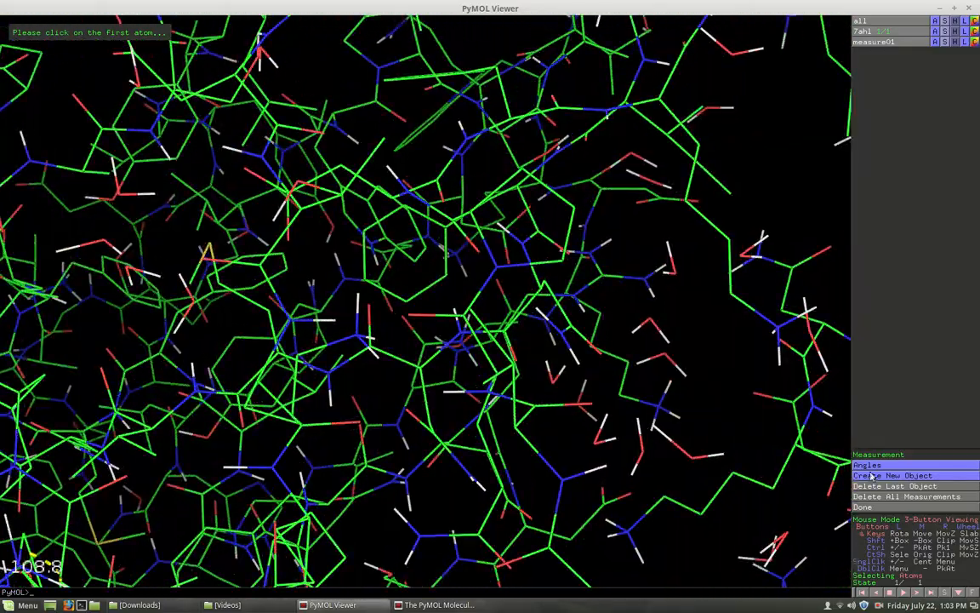
click(898, 501)
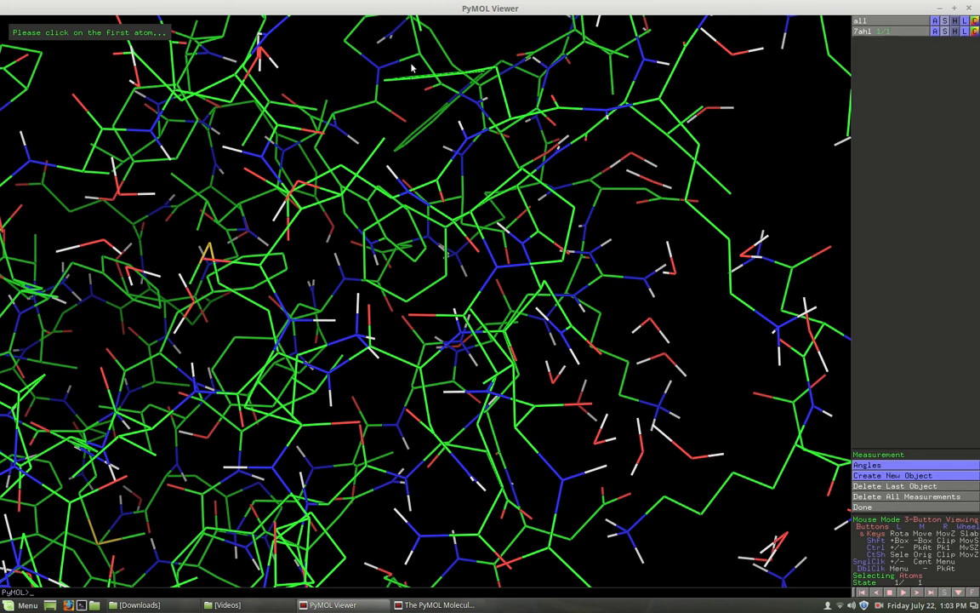
double_click(864, 12)
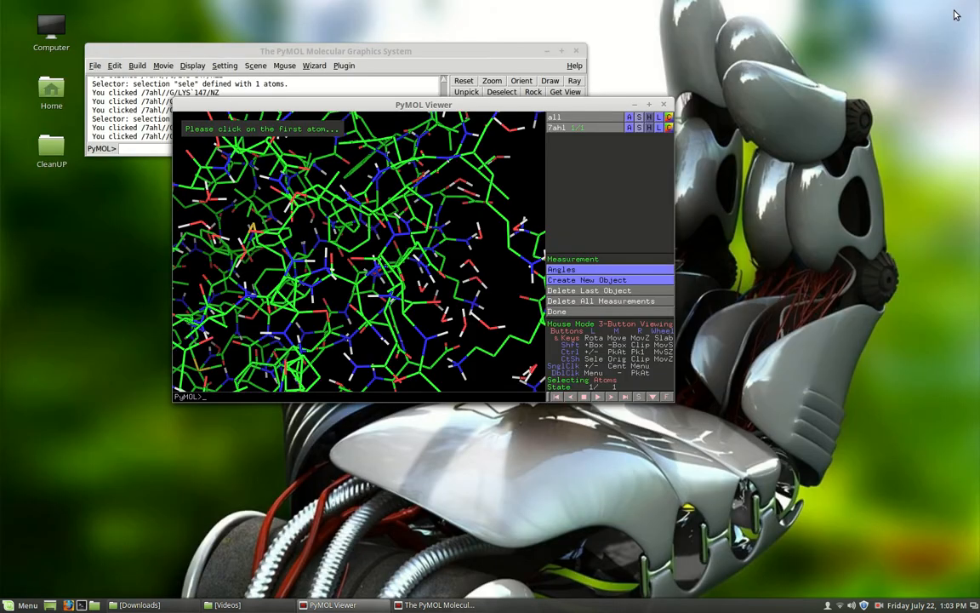
drag(481, 104, 482, 231)
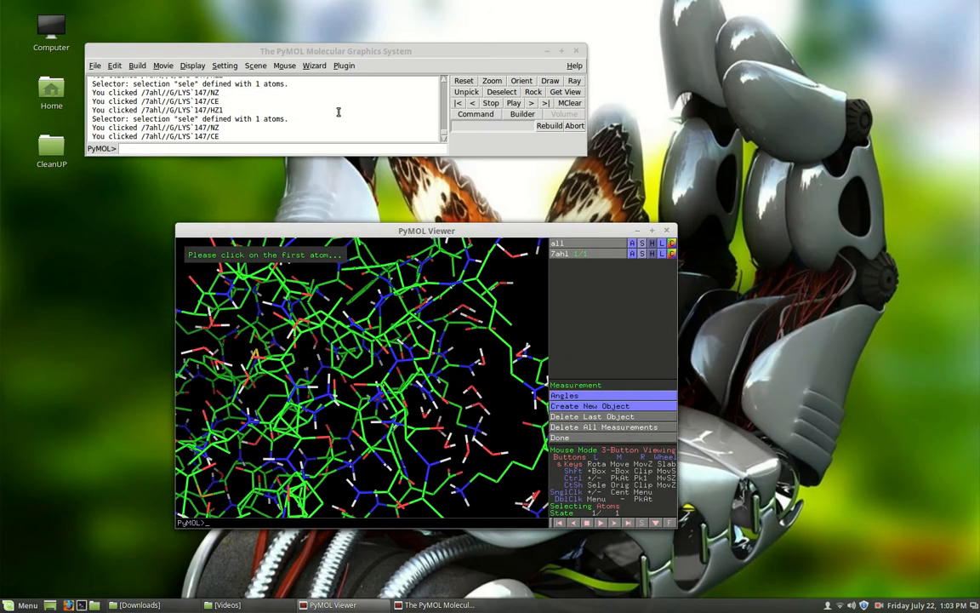
click(314, 66)
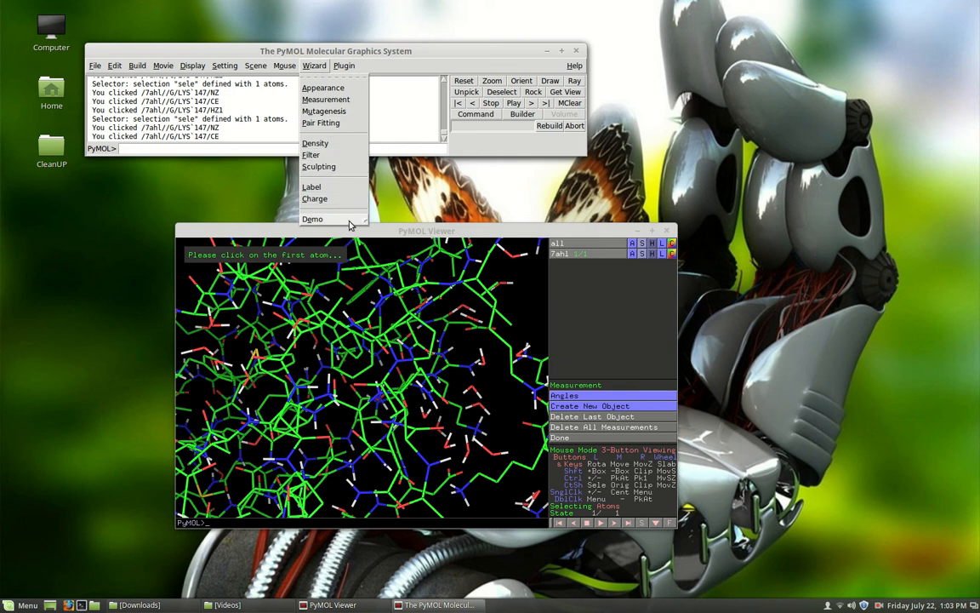
click(316, 66)
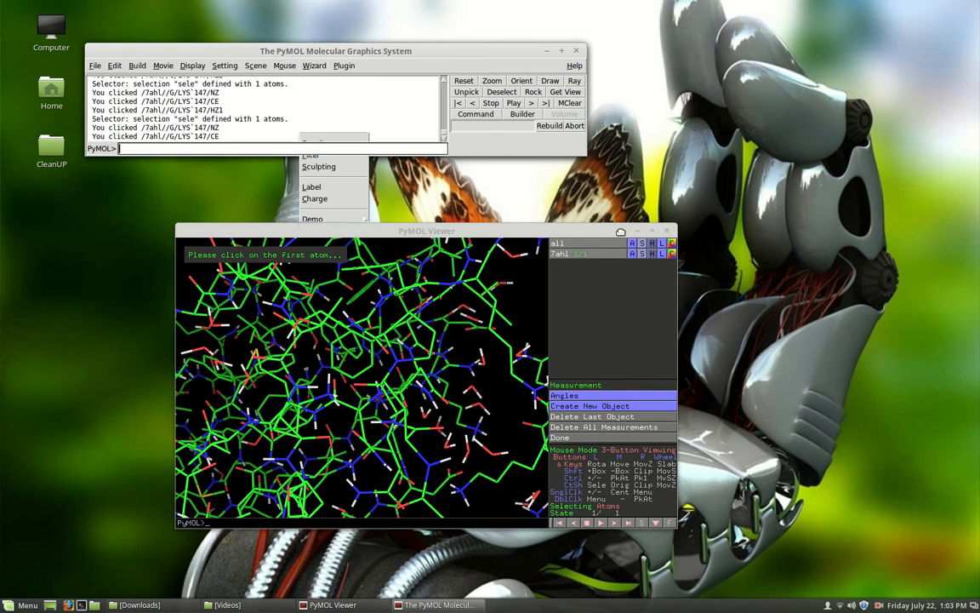
drag(621, 236, 742, 192)
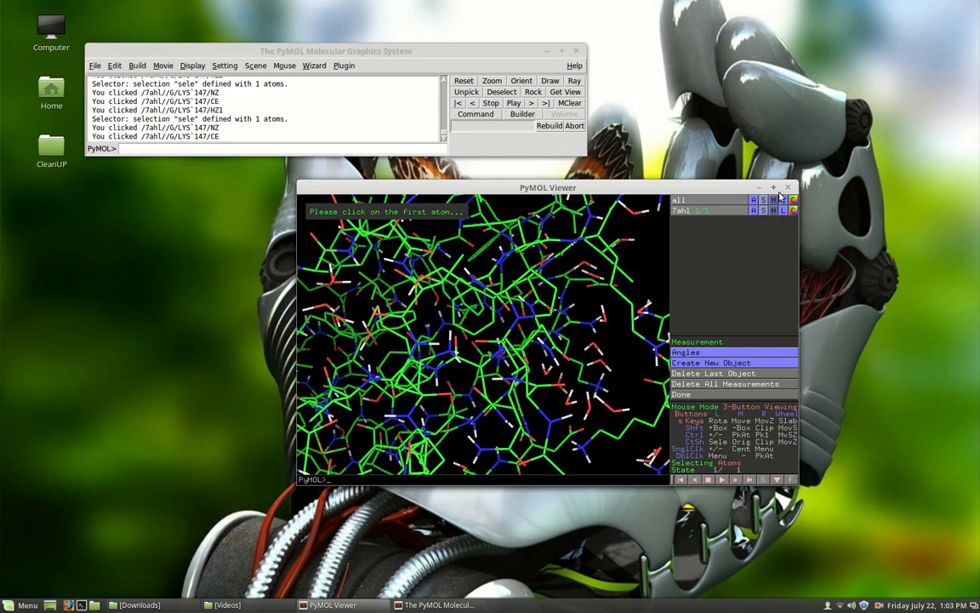
click(772, 188)
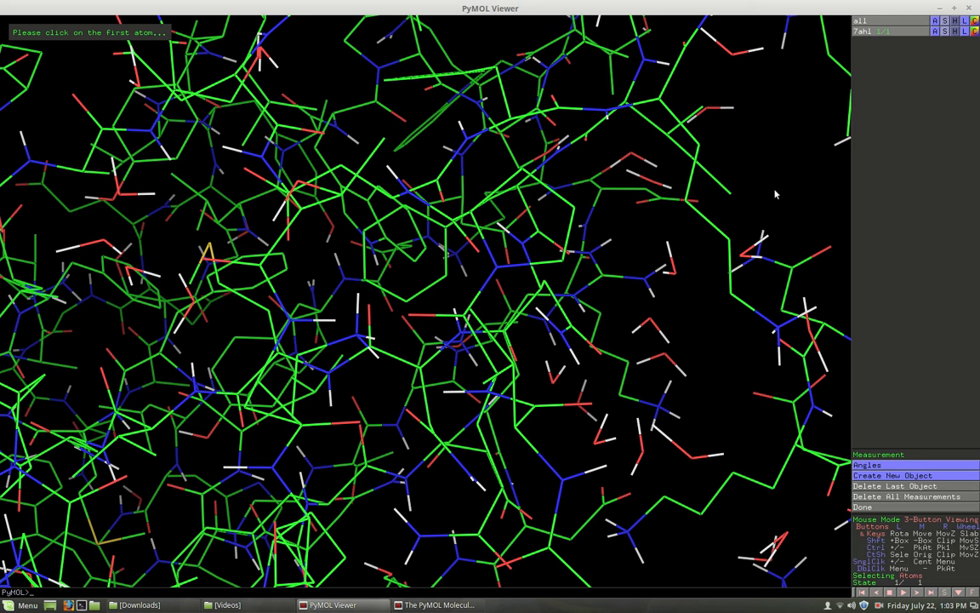
- Hide all representations of 7ahl and show the structure as sticks
click(955, 33)
click(953, 52)
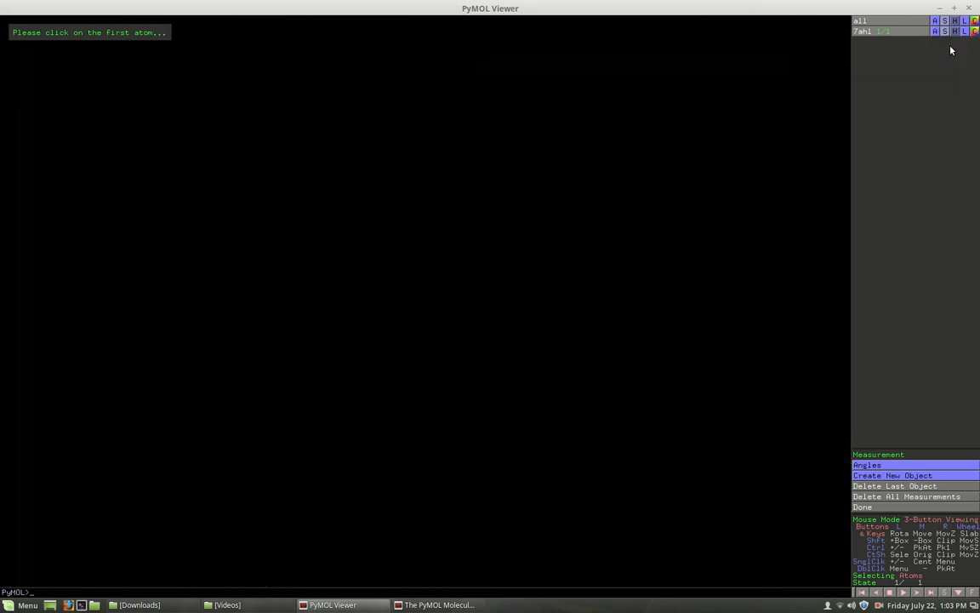
click(947, 33)
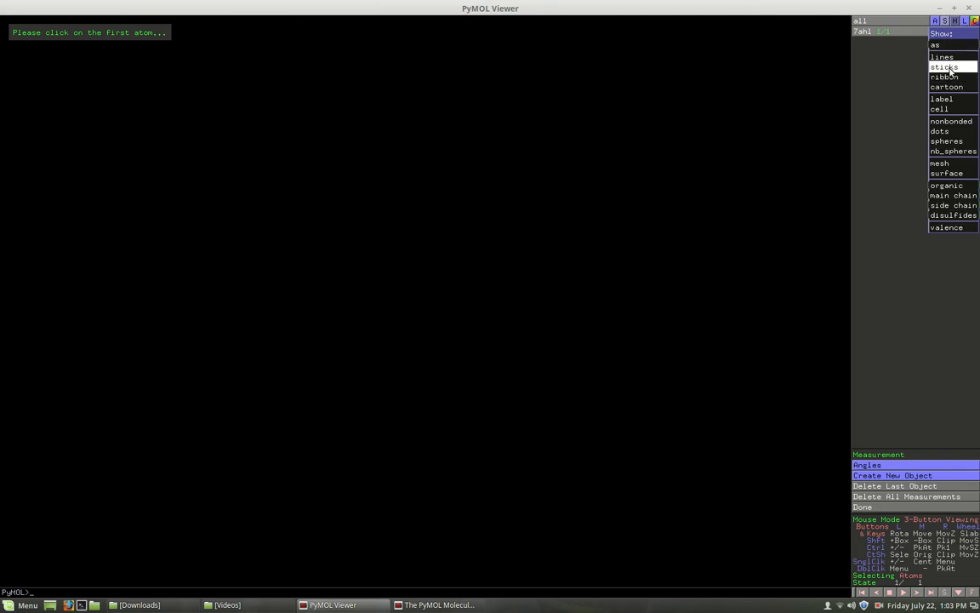
click(951, 68)
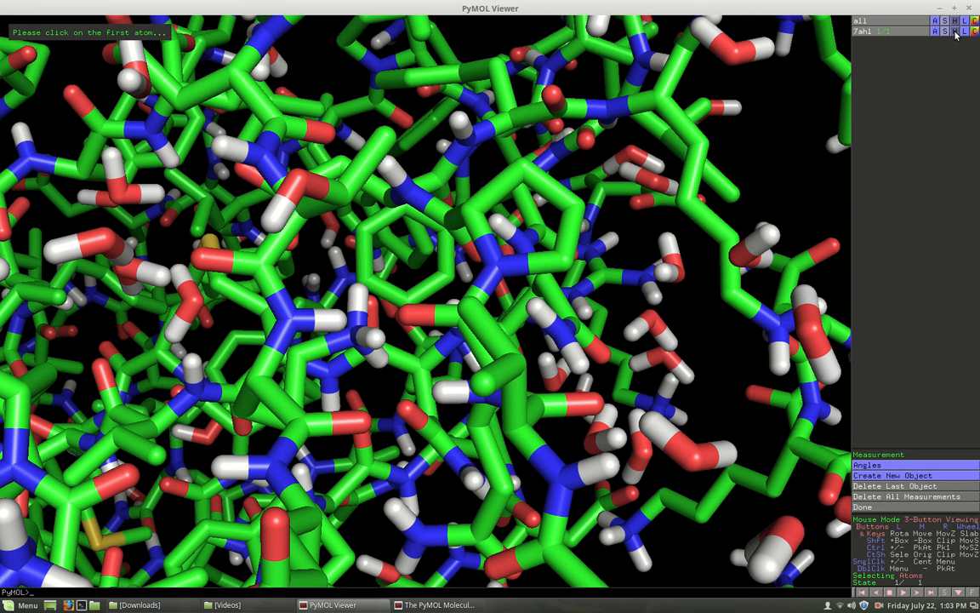
- Replace the sticks representation of 7ahl with a ribbon
click(954, 33)
click(956, 52)
click(944, 31)
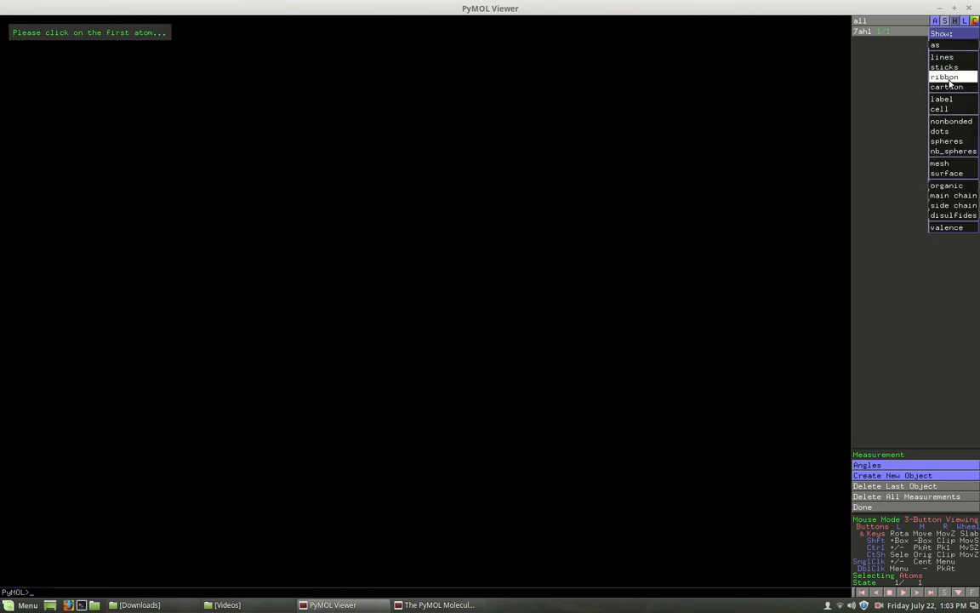
click(950, 77)
- Examine the 7ahl ribbon backbone up close, from several angles and as a whole structure
mouse_move(732, 230)
mouse_down()
mouse_move(619, 258)
mouse_move(680, 206)
mouse_move(724, 300)
mouse_move(704, 324)
mouse_move(634, 300)
mouse_up()
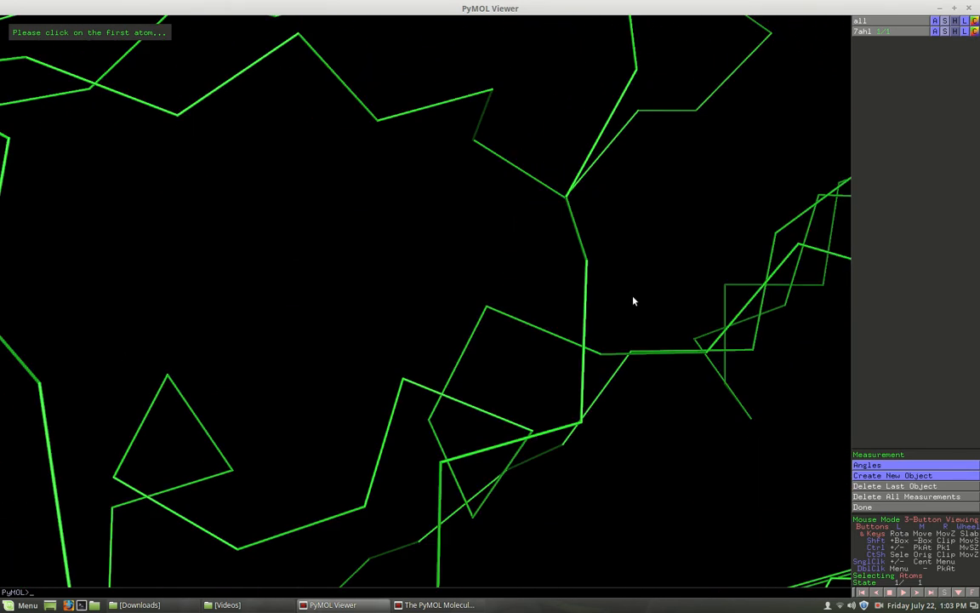
right_click(644, 298)
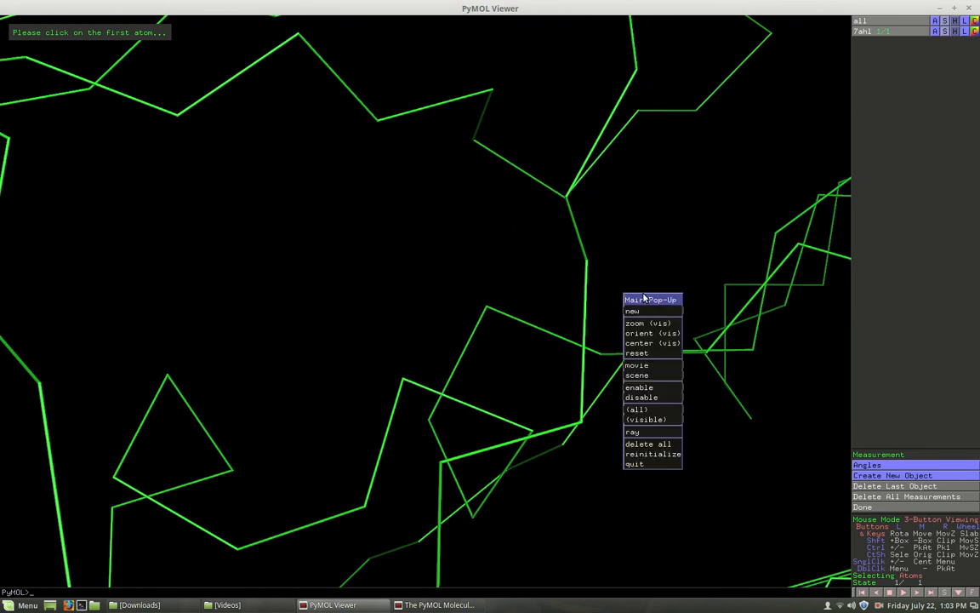
click(566, 292)
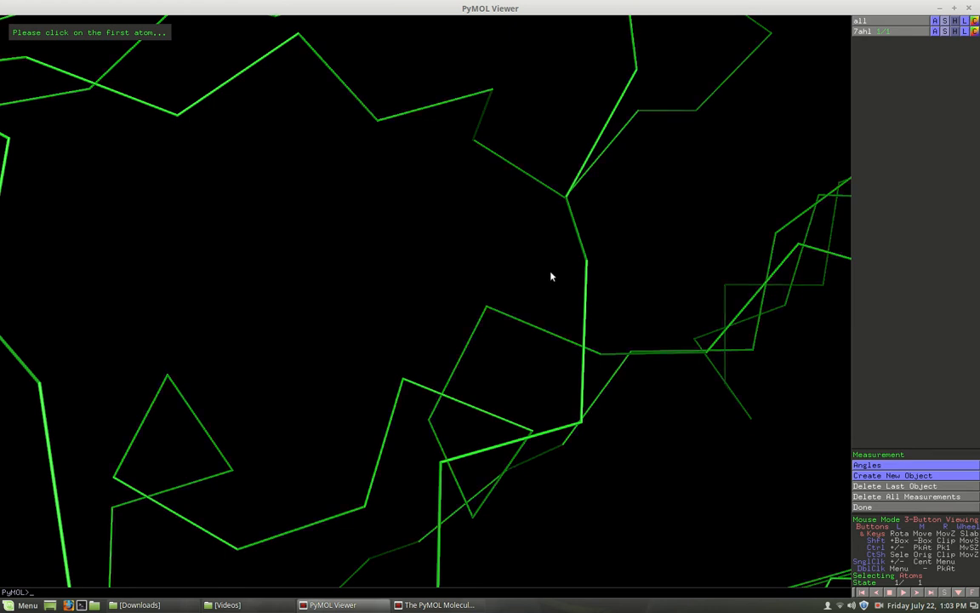
drag(561, 271, 554, 328)
right_drag(554, 328, 491, 225)
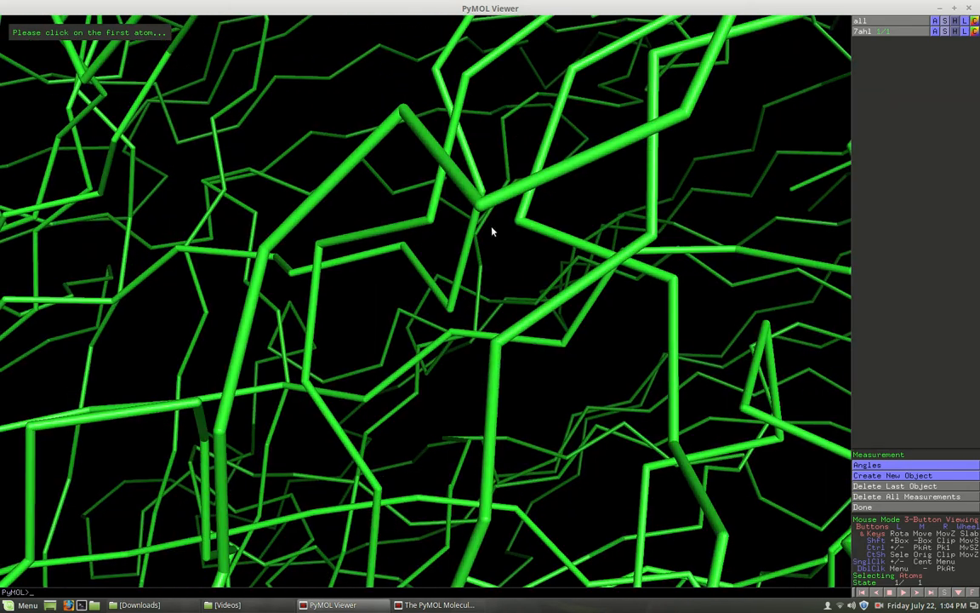
right_drag(513, 477, 477, 187)
right_drag(453, 394, 429, 174)
right_drag(443, 360, 440, 336)
drag(440, 337, 524, 261)
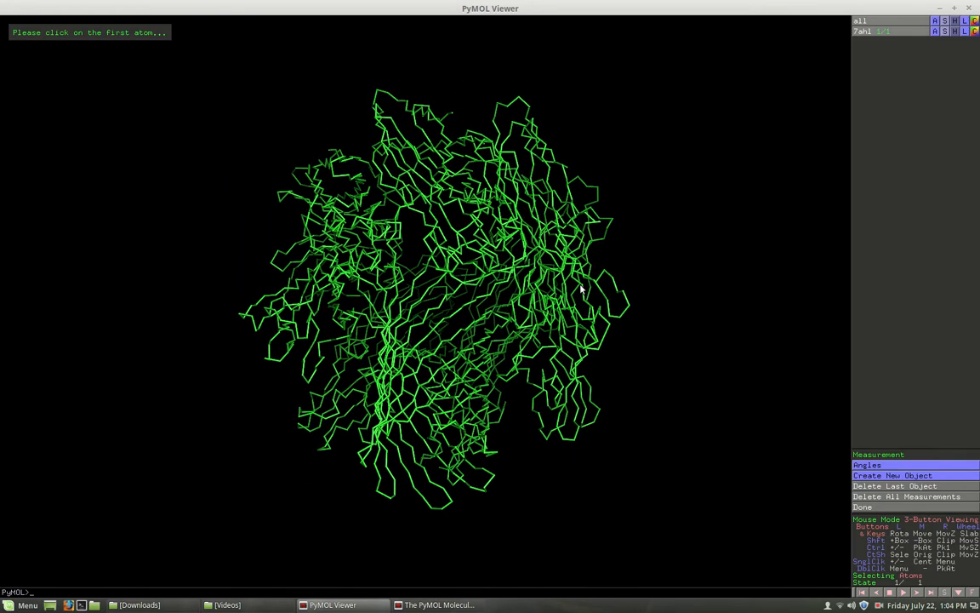
- Replace the ribbon of 7ahl with the cartoon representation and inspect the protein's central pore and side
click(955, 32)
click(953, 46)
click(945, 31)
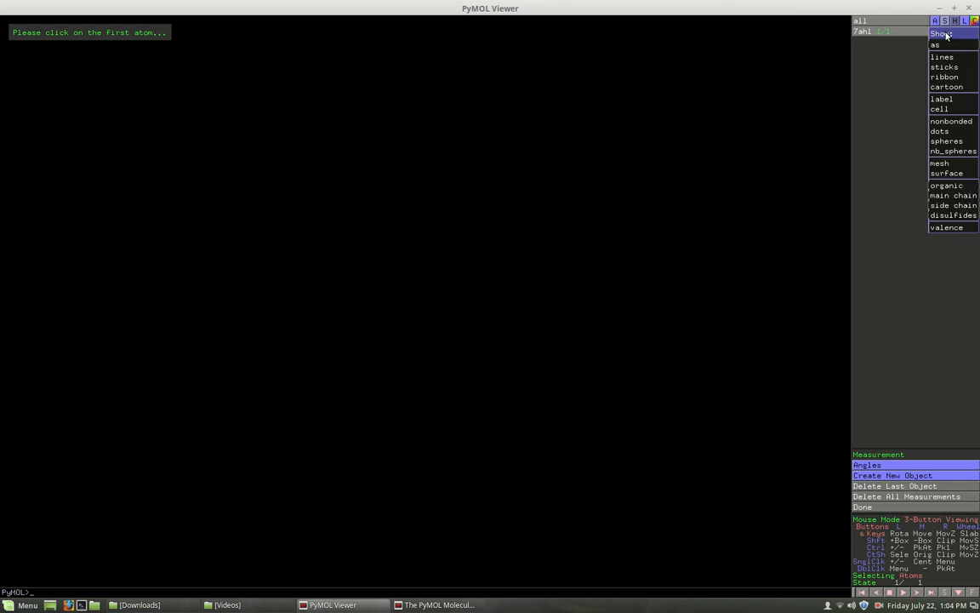
click(947, 88)
drag(457, 342, 591, 301)
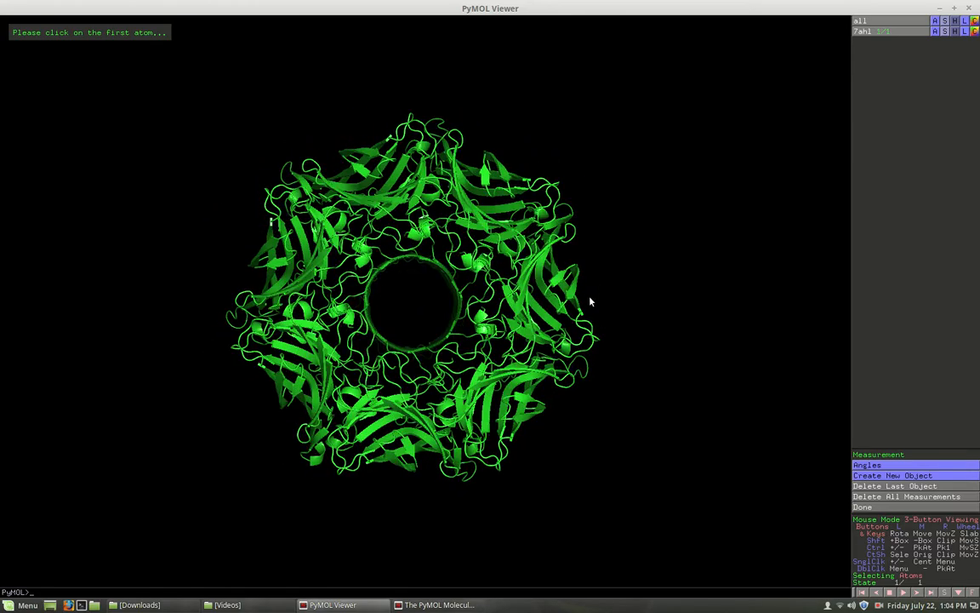
drag(374, 223, 445, 308)
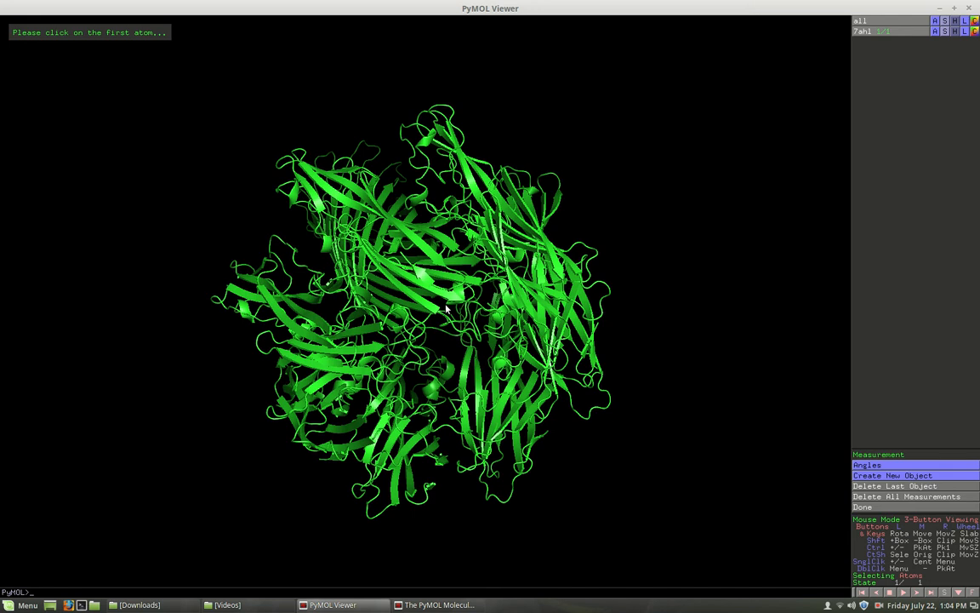
- Close PyMOL
click(970, 8)
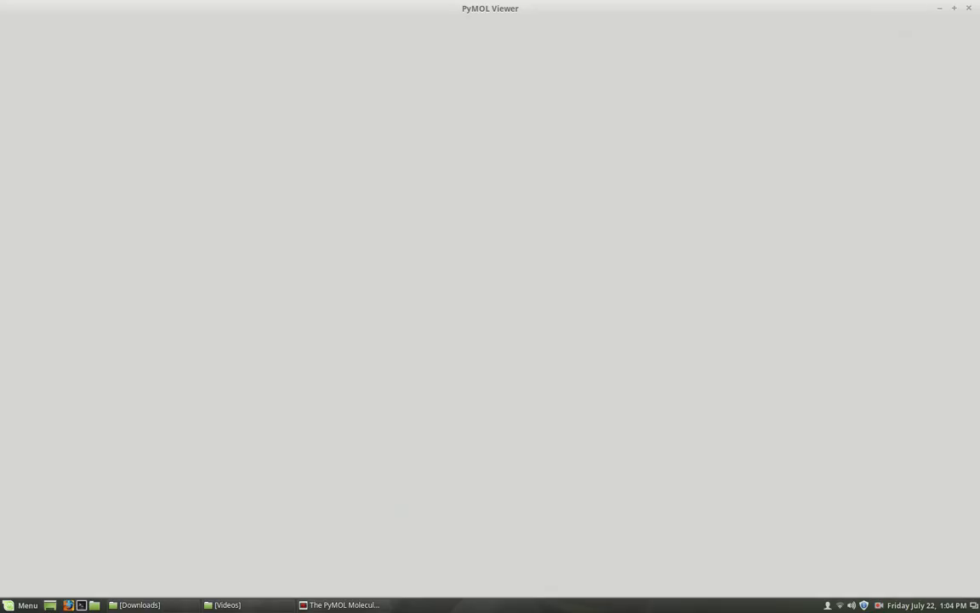
click(879, 604)
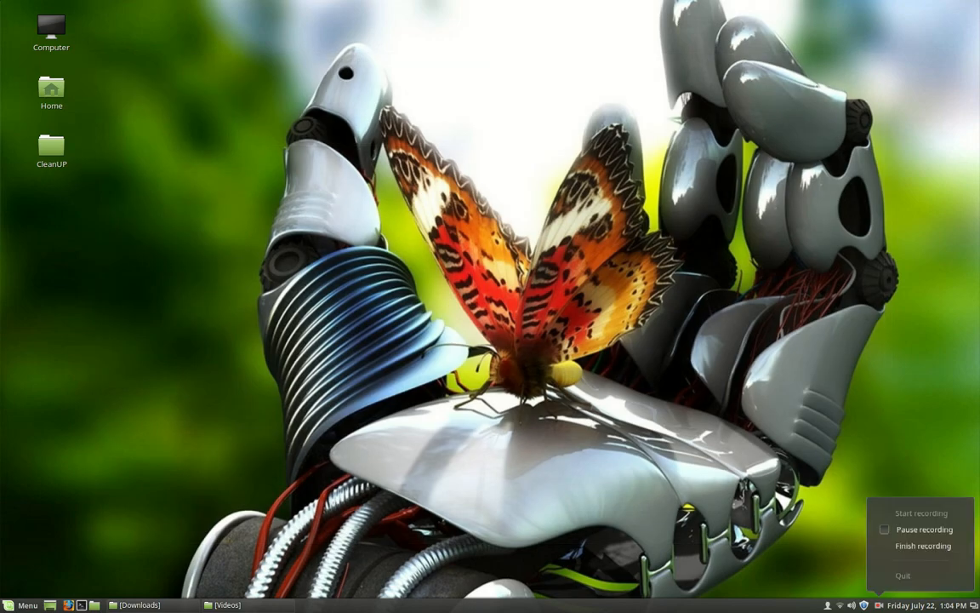